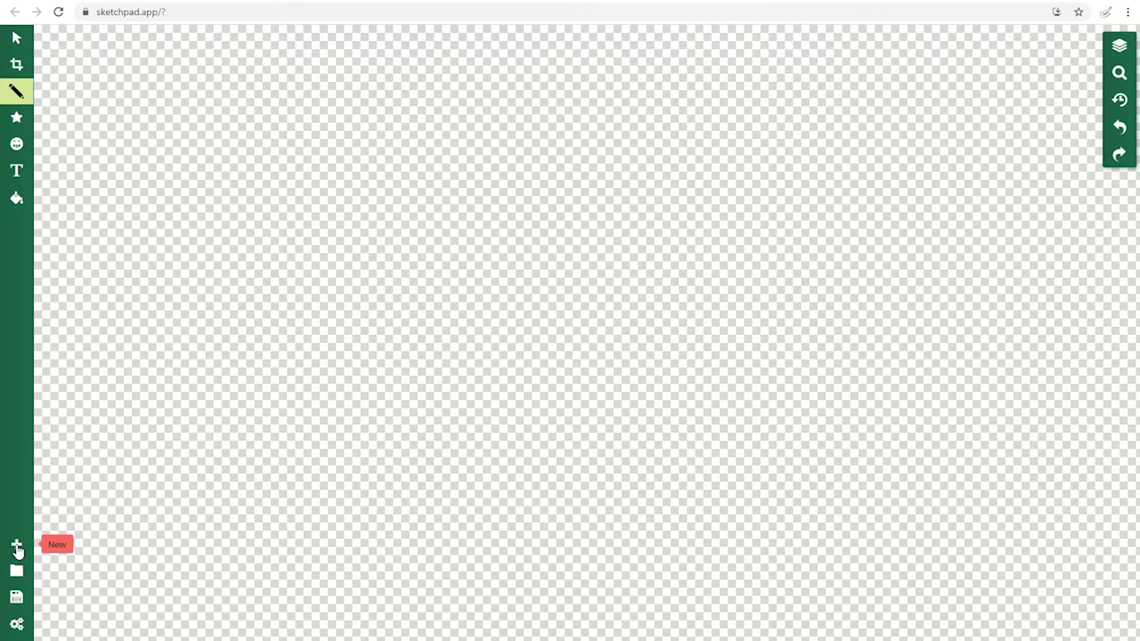
Step: Import image 4, the masked emoji, from the emojis folder as a new document
left_click(17, 549)
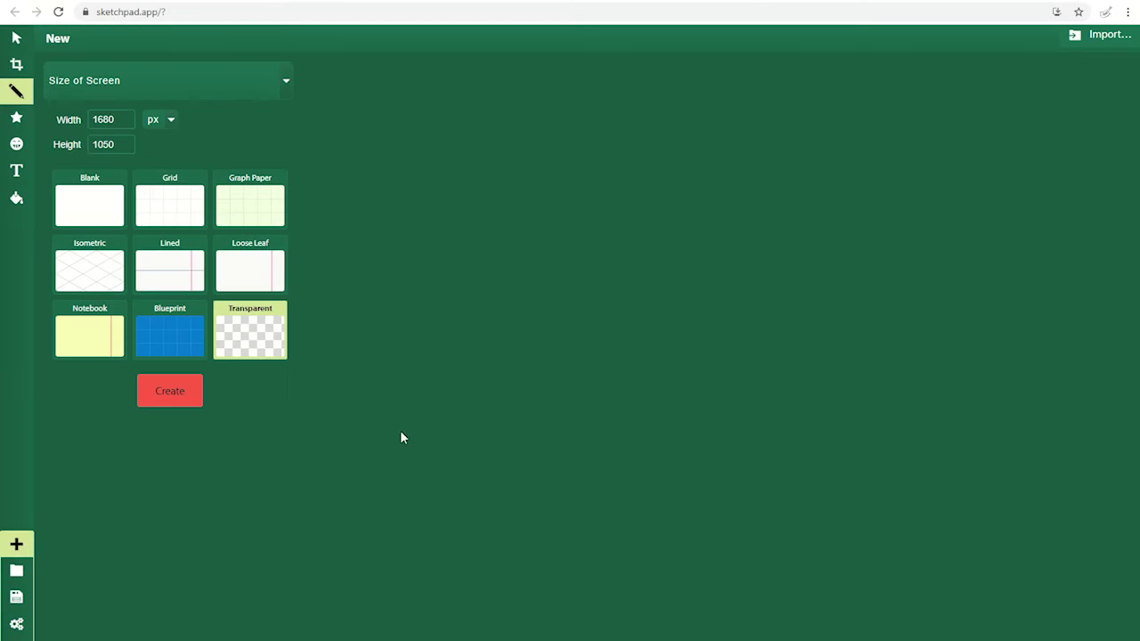
left_click(1105, 37)
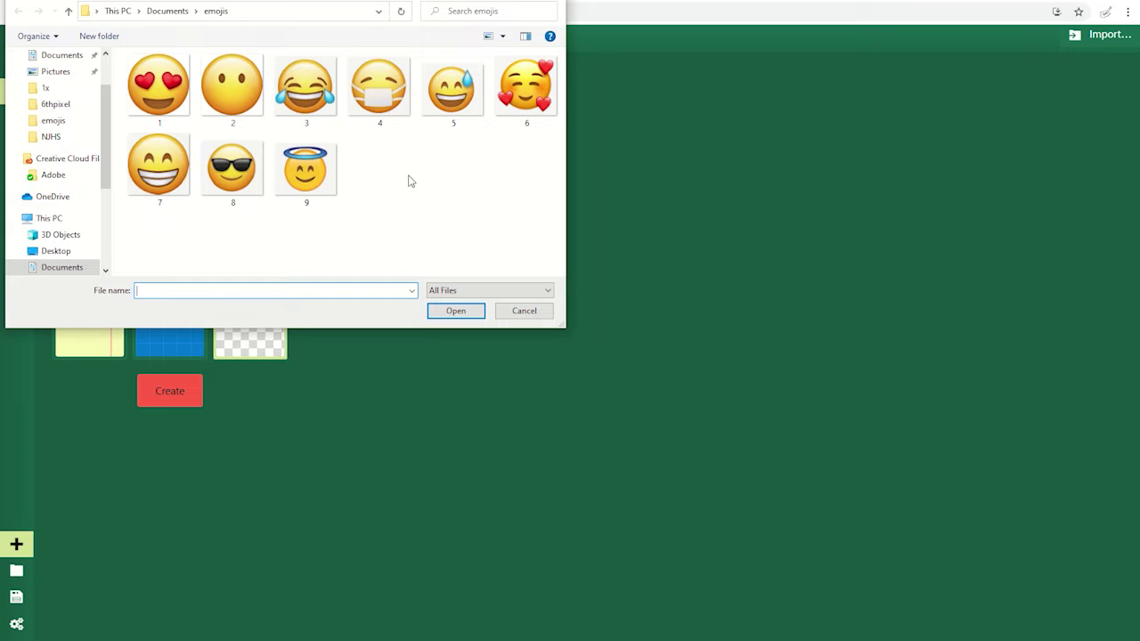
left_click(385, 86)
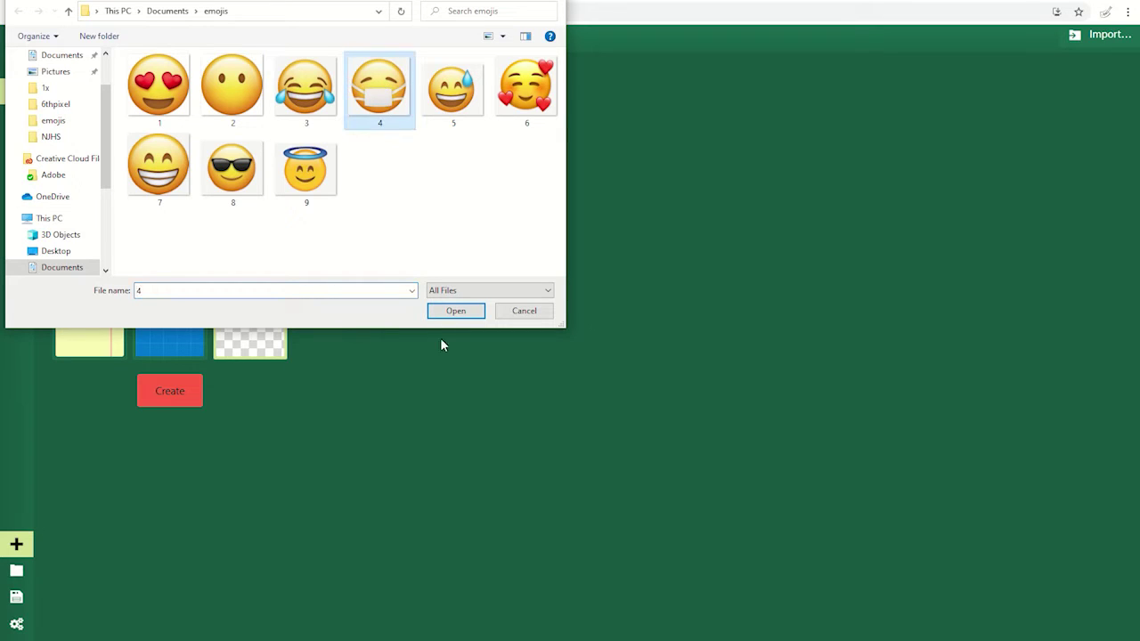
left_click(454, 312)
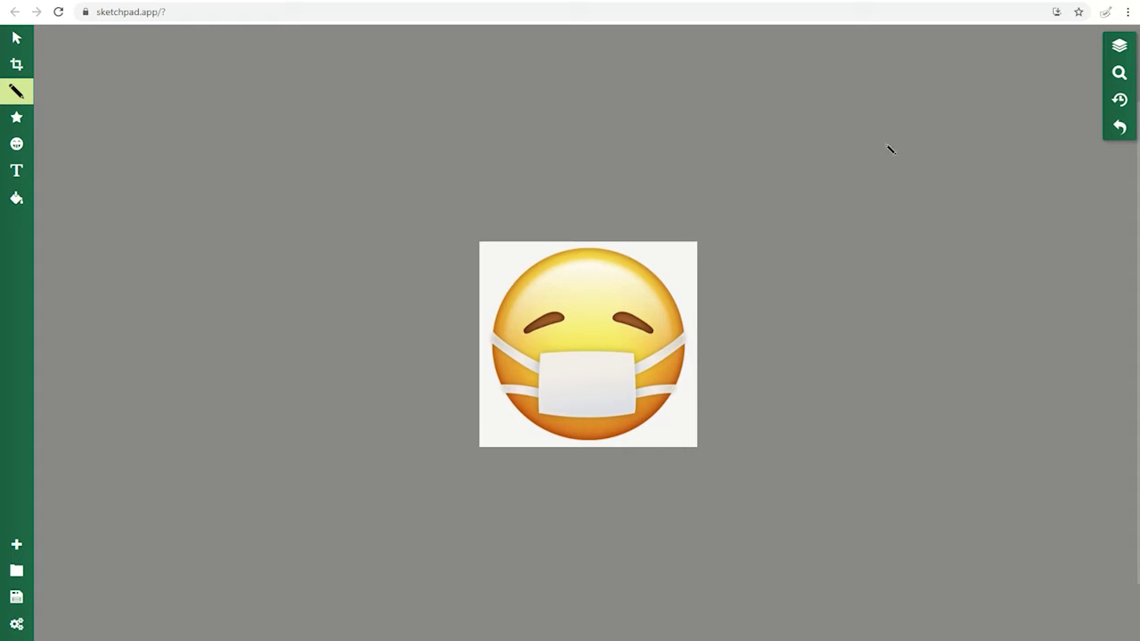
Step: Lock the Clipart and background layers
left_click(1120, 48)
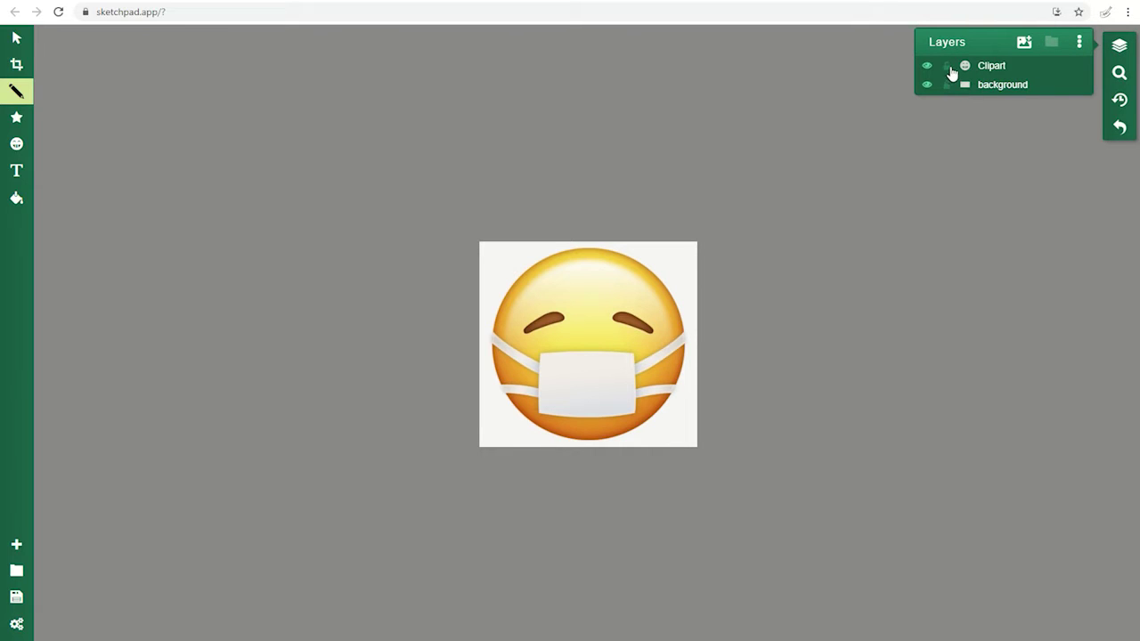
left_click(945, 66)
left_click(947, 86)
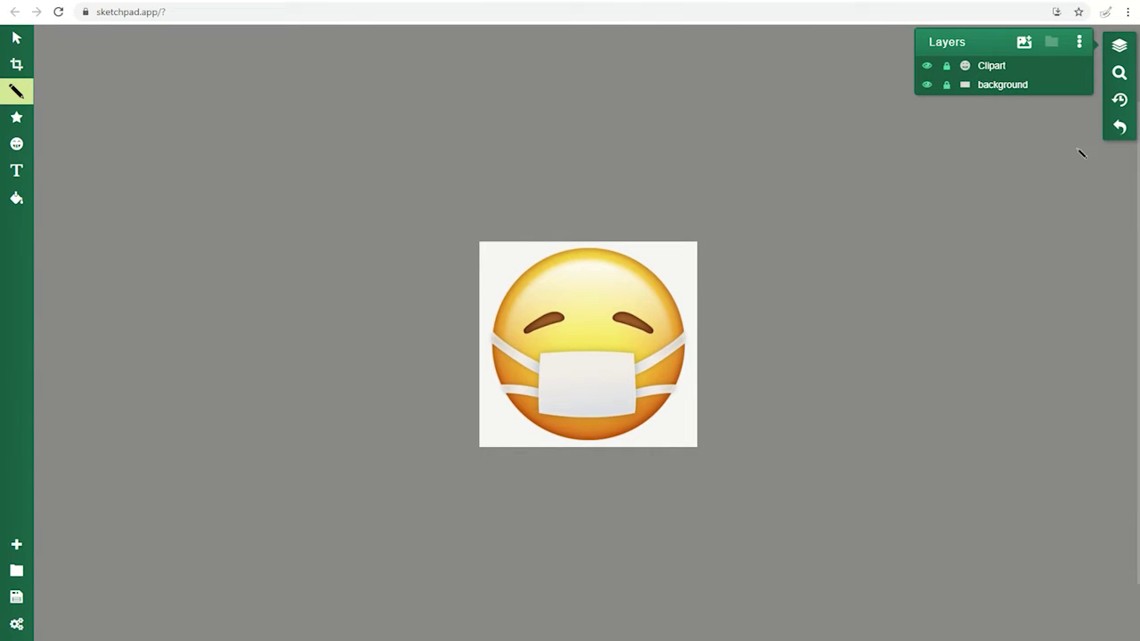
Step: Try the Streamer brush with a line width range of 2 to 16 px
left_click(1119, 73)
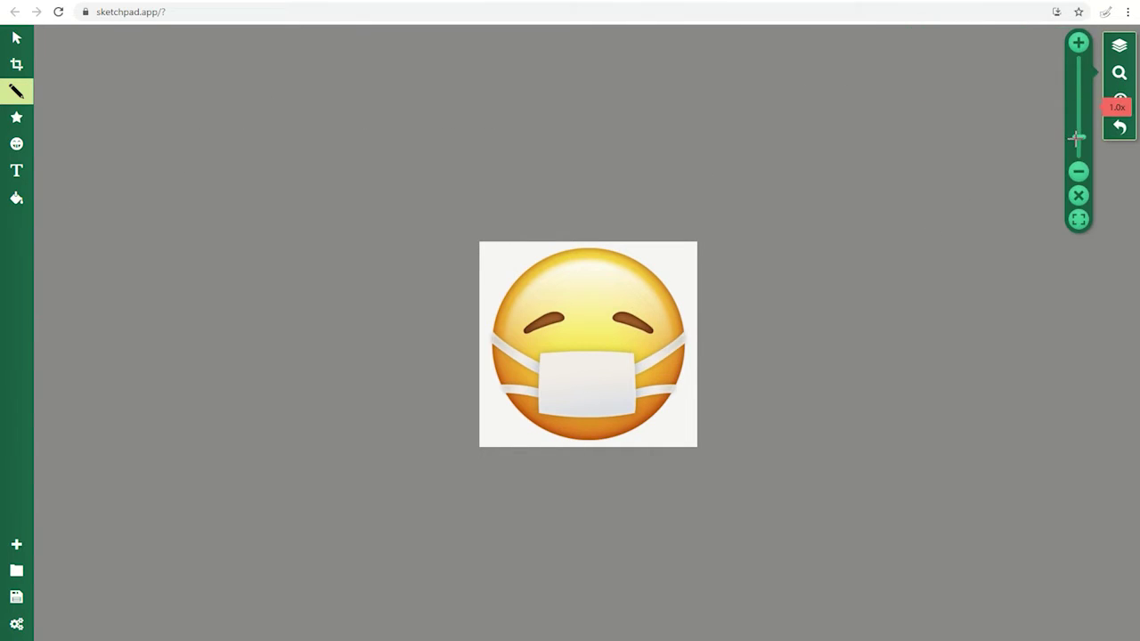
left_click_drag(1077, 138, 1080, 122)
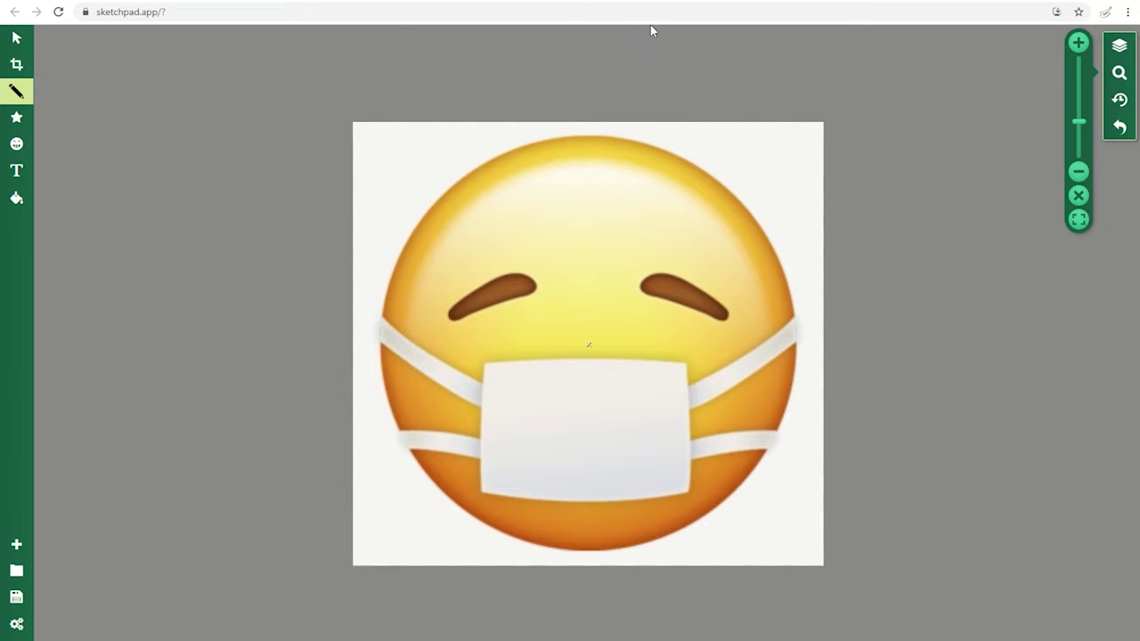
left_click(16, 94)
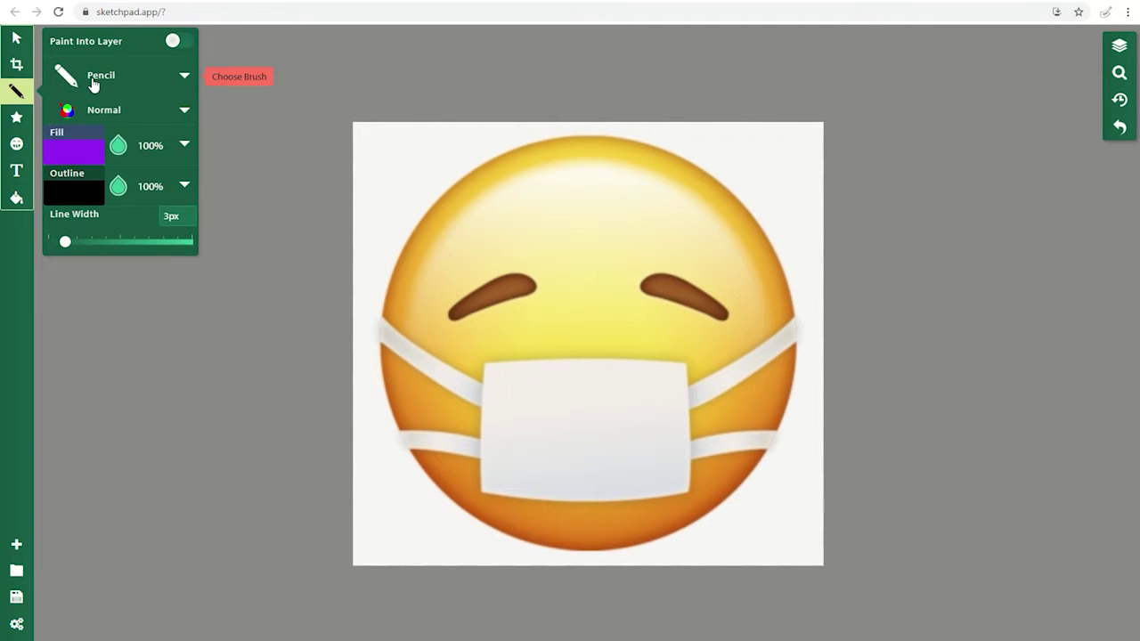
left_click(96, 81)
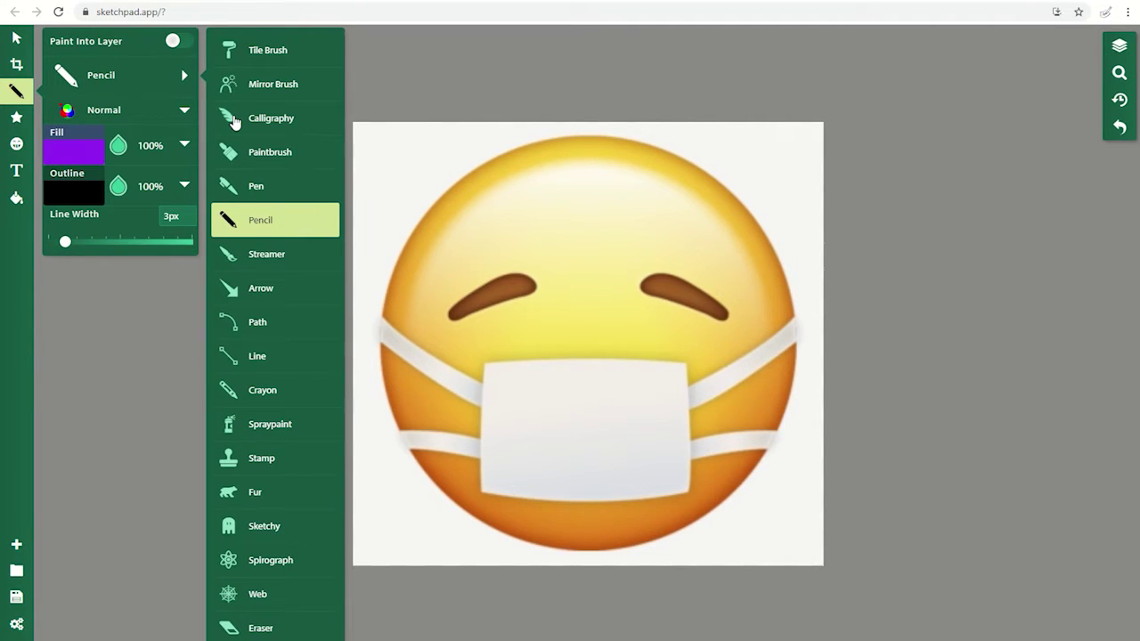
left_click(260, 257)
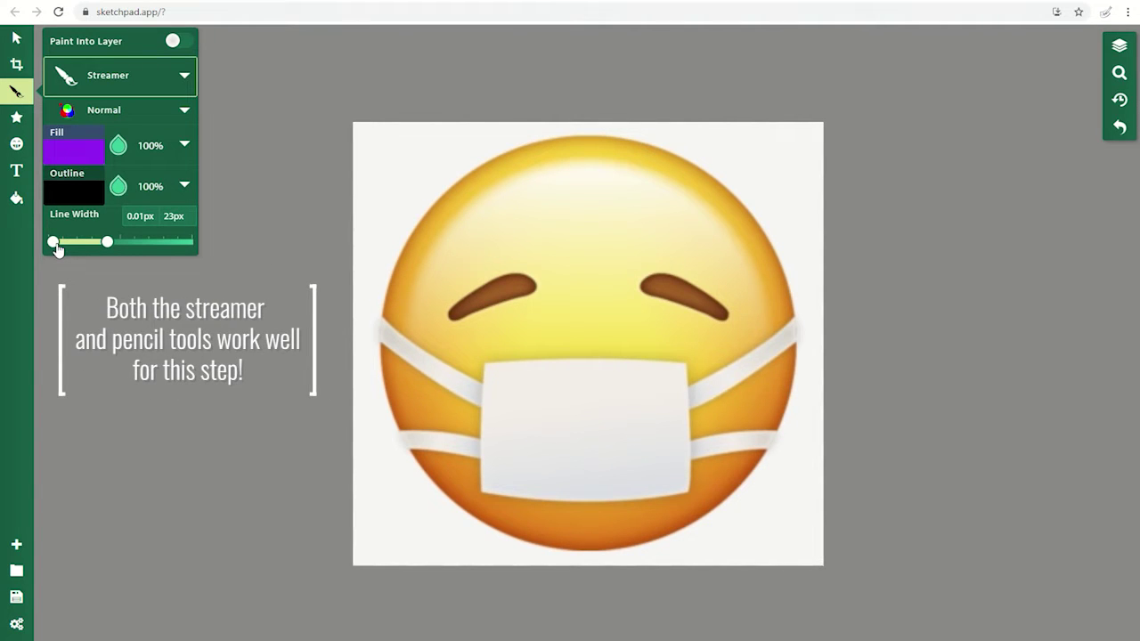
left_click_drag(55, 250, 98, 246)
Step: Switch to the Pencil brush and set its line width to 4.1 px
left_click(112, 78)
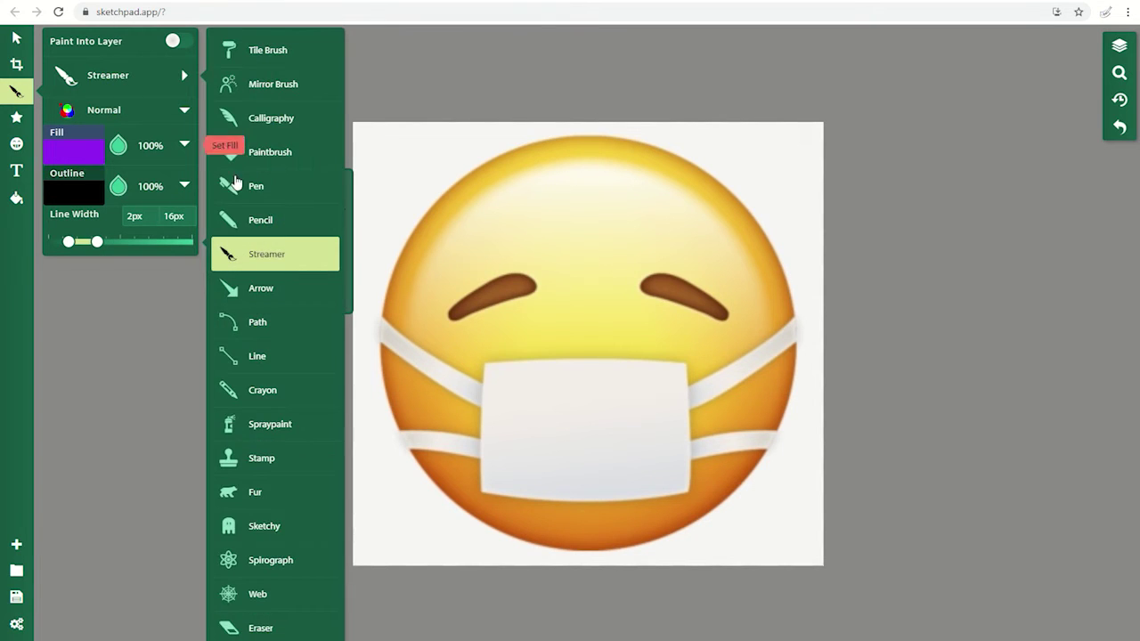
left_click(260, 220)
mouse_move(84, 243)
left_mouse_down()
mouse_move(65, 245)
mouse_move(112, 244)
mouse_move(68, 244)
mouse_move(86, 245)
left_mouse_up()
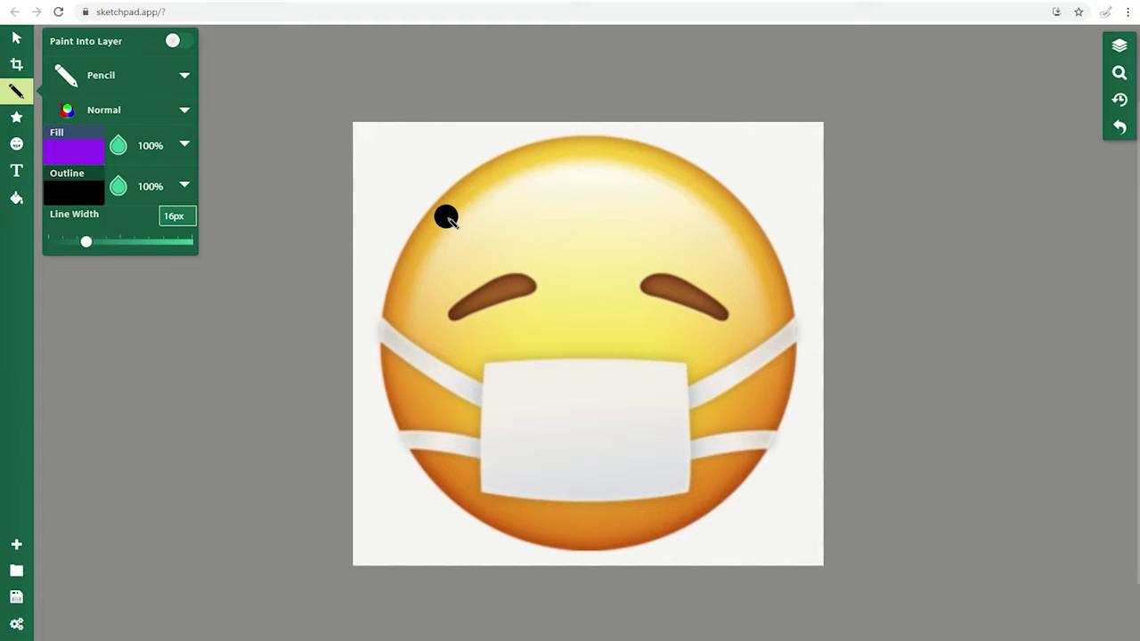
mouse_move(86, 250)
left_mouse_down()
mouse_move(59, 252)
mouse_move(73, 245)
left_mouse_up()
left_click_drag(71, 244, 67, 247)
Step: Set the outline colour to the orange-brown #bf732b sampled from the emoji face's outer edge
left_click(78, 198)
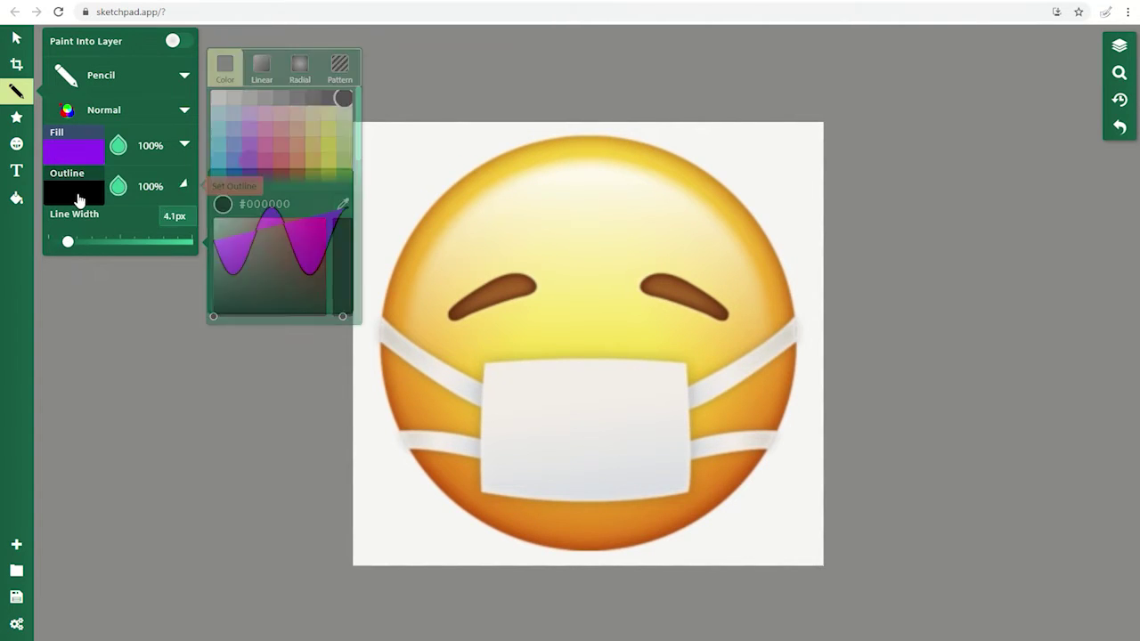
left_click(344, 206)
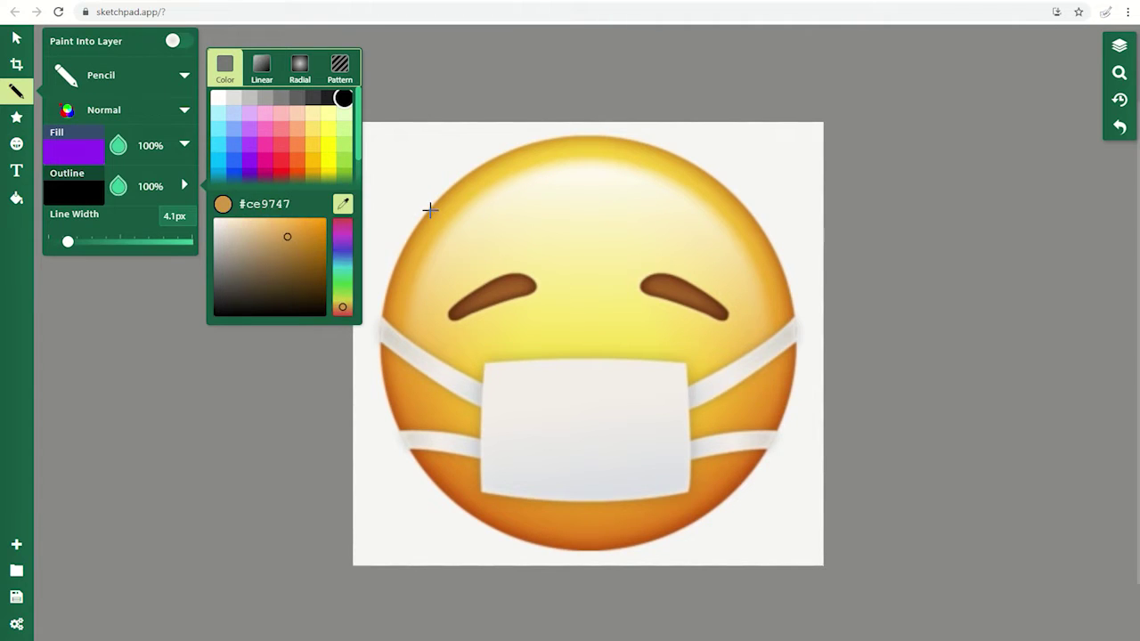
left_click(381, 356)
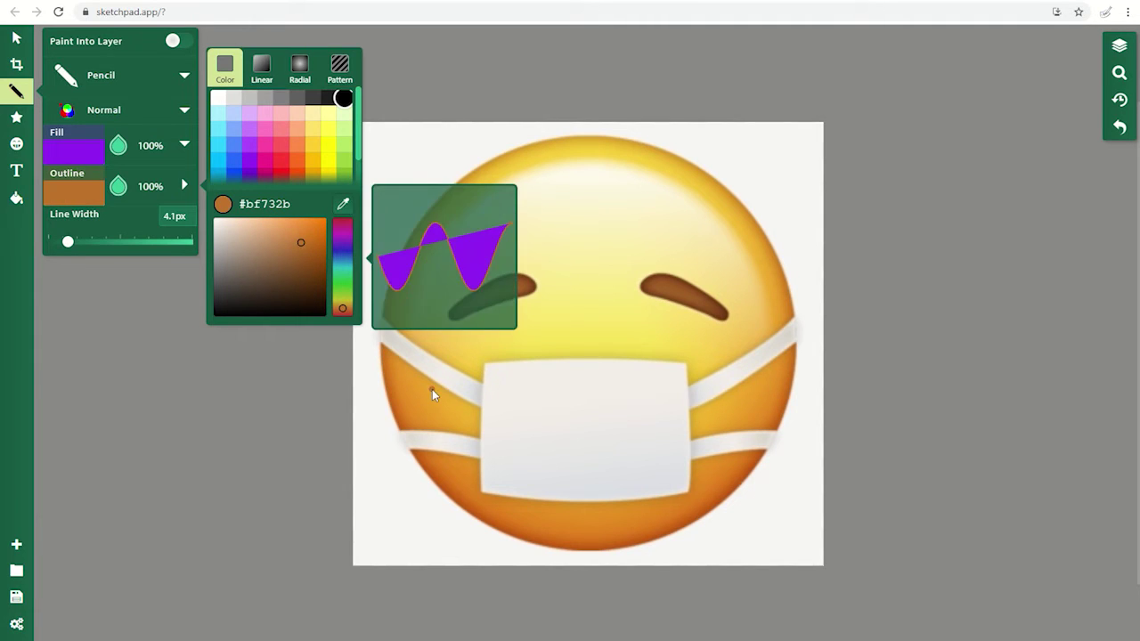
Step: Set the fill colour to the yellow #f2df56 sampled from the face just above the mask
left_click(89, 157)
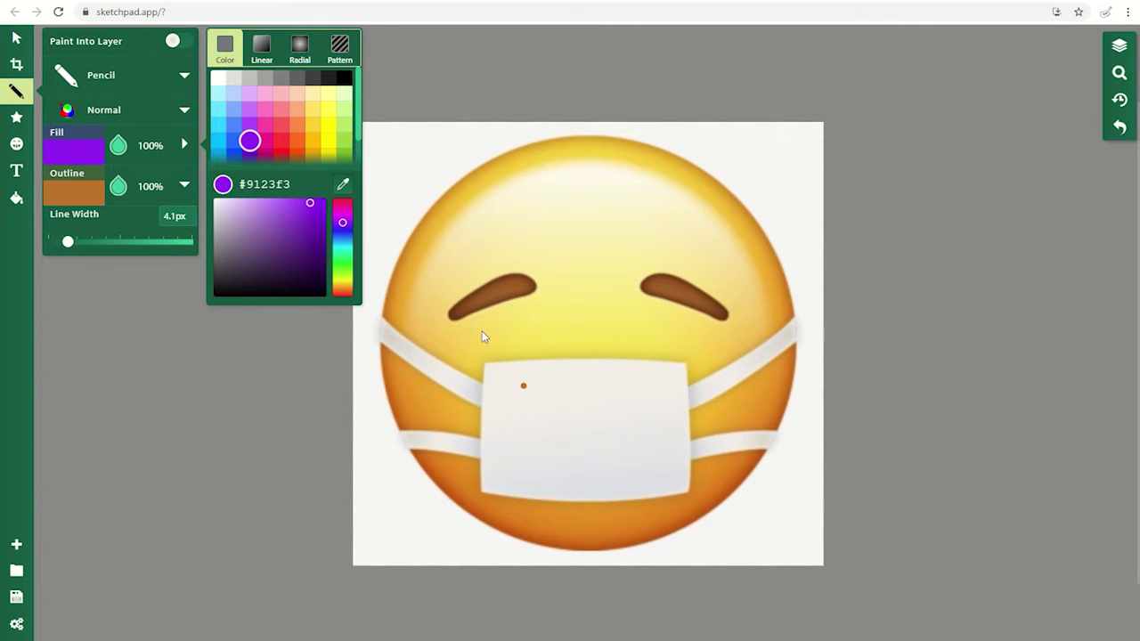
left_click(342, 186)
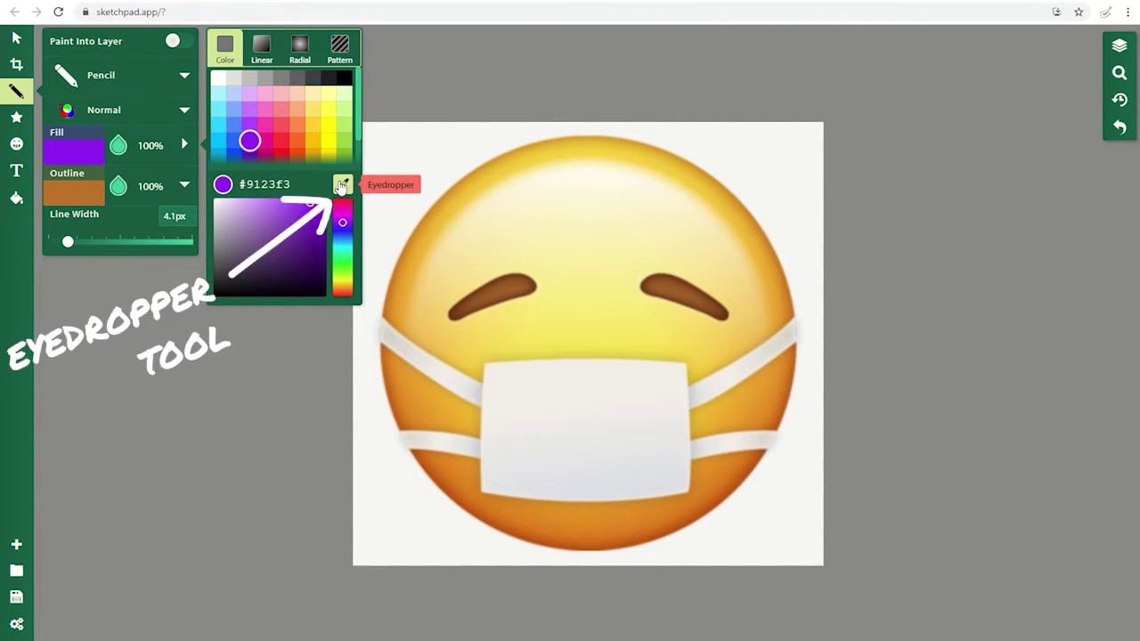
left_click(517, 312)
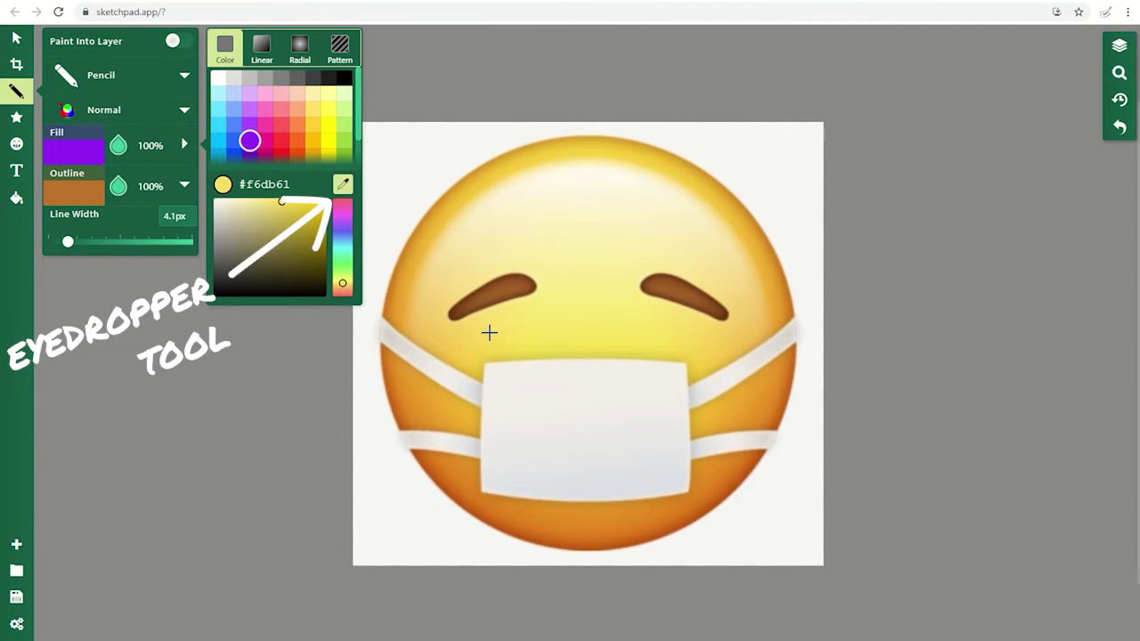
left_click(585, 348)
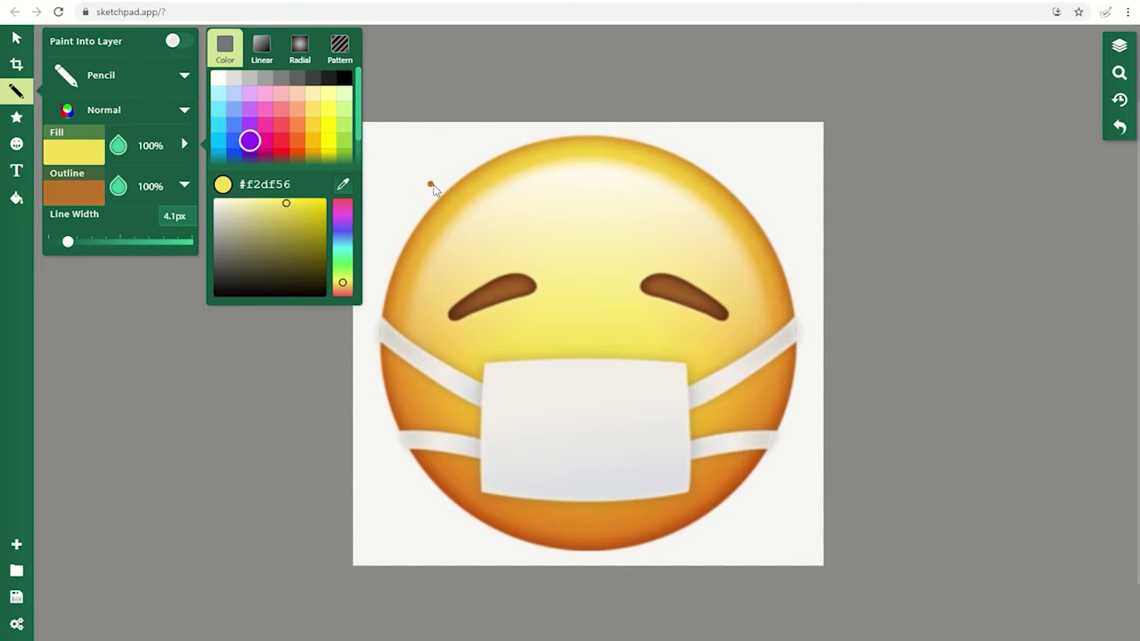
Step: Trace the full circular outline of the emoji's face with the Pencil as one closed filled shape
mouse_move(437, 203)
left_mouse_down()
mouse_move(384, 312)
mouse_move(391, 399)
mouse_move(431, 479)
mouse_move(527, 540)
mouse_move(612, 550)
mouse_move(686, 525)
mouse_move(766, 429)
mouse_move(783, 369)
mouse_move(783, 280)
mouse_move(756, 234)
mouse_move(690, 175)
mouse_move(615, 141)
mouse_move(570, 136)
mouse_move(490, 160)
mouse_move(436, 201)
left_mouse_up()
left_click_drag(492, 160, 414, 230)
left_click(464, 162)
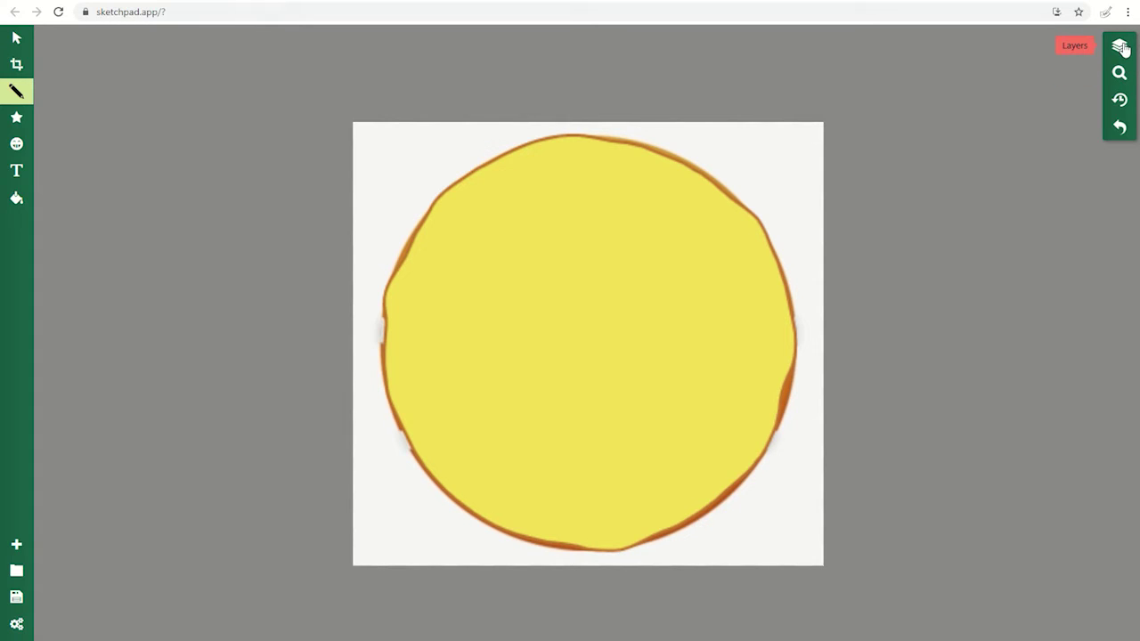
Step: Hide the traced face's Pencil layer to uncover the original emoji underneath
left_click(1120, 47)
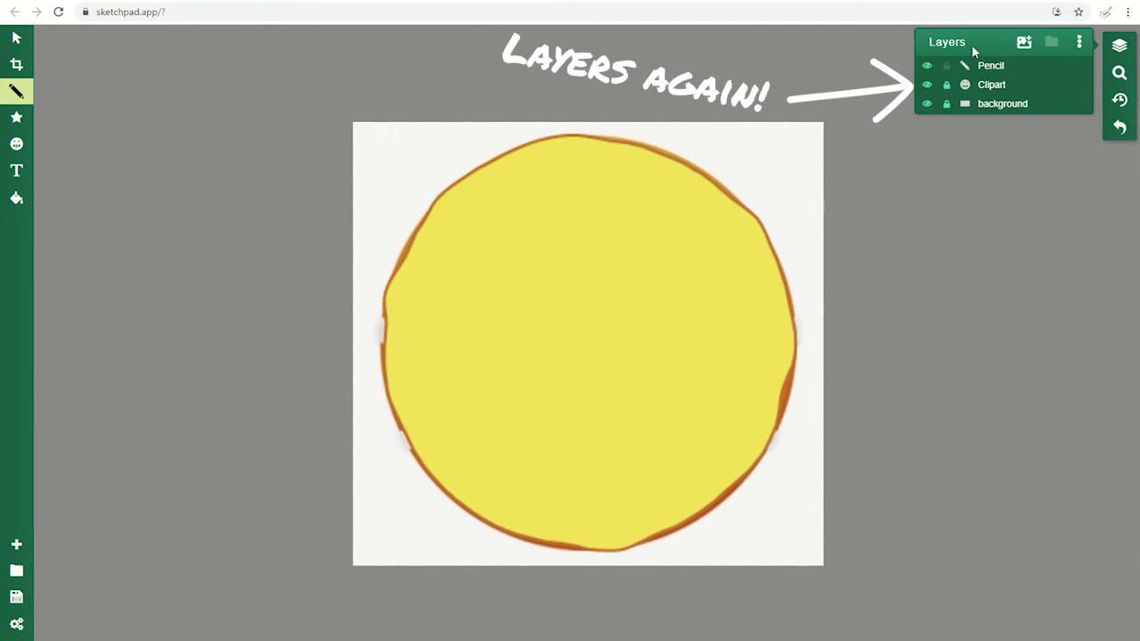
left_click(927, 67)
left_click(927, 67)
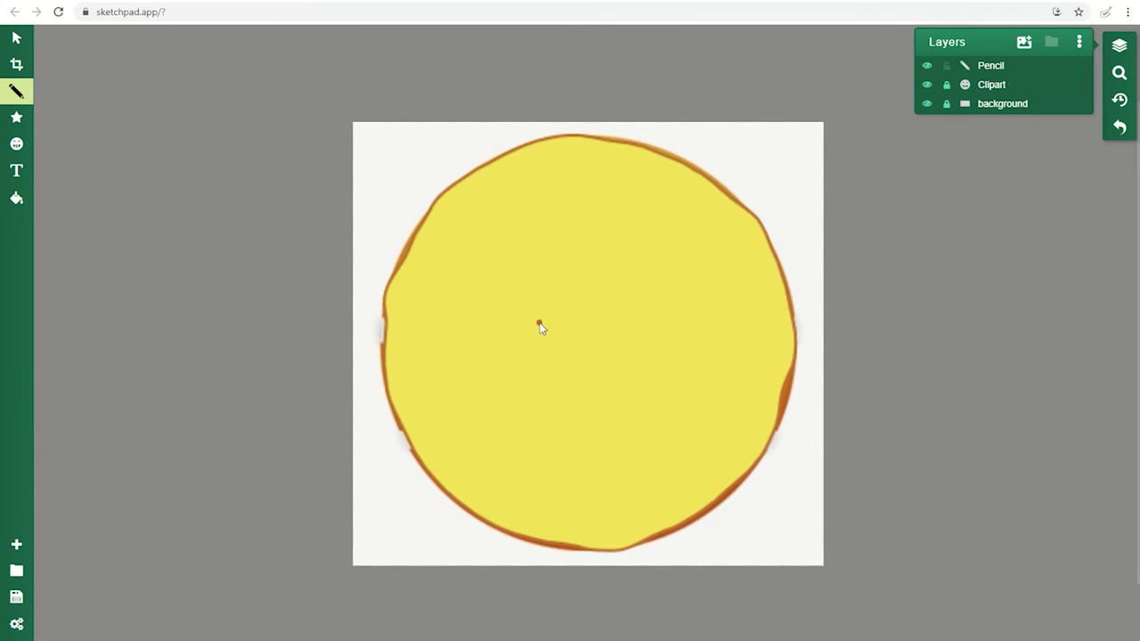
left_click(927, 65)
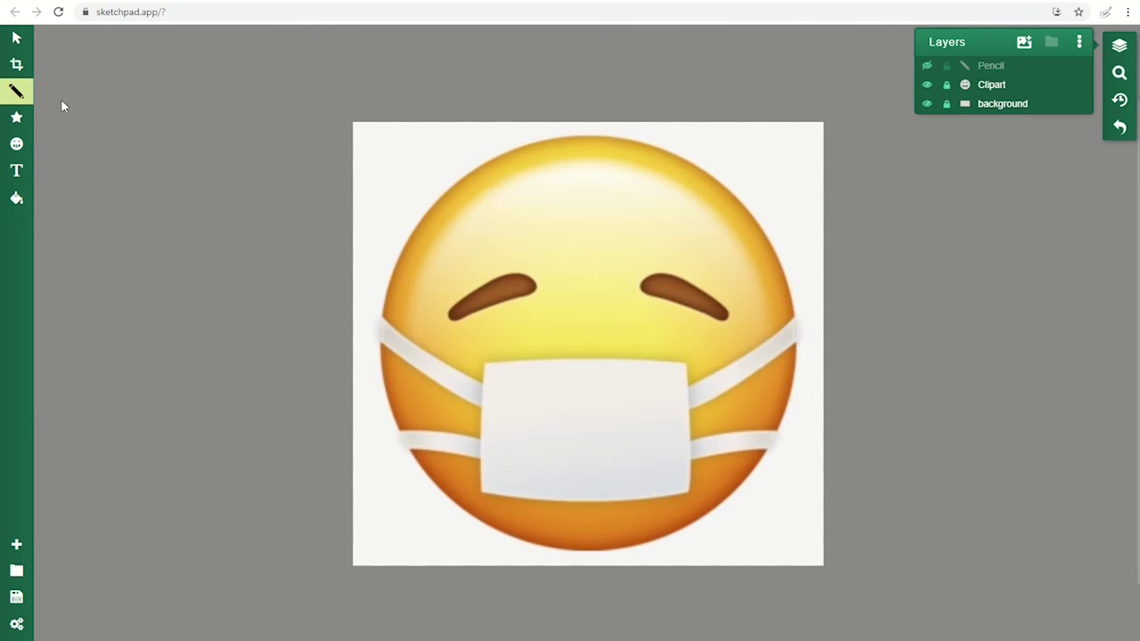
Step: Set the Pencil's outline colour to the dark brown #794014 sampled from the edge of the emoji's eye
left_click(15, 95)
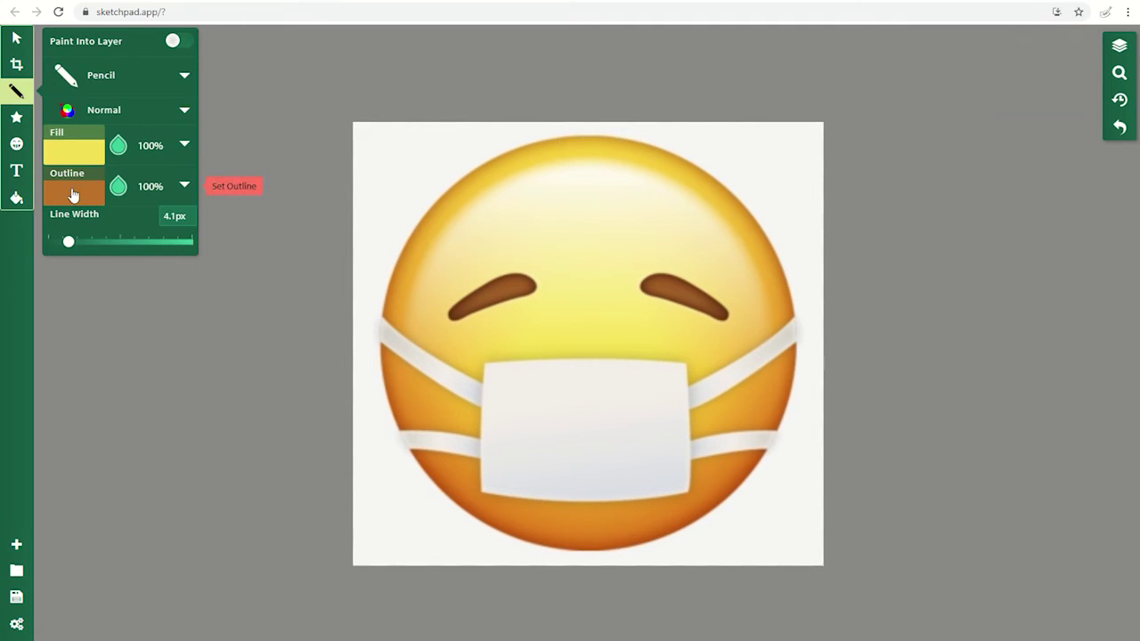
left_click(74, 202)
left_click(343, 204)
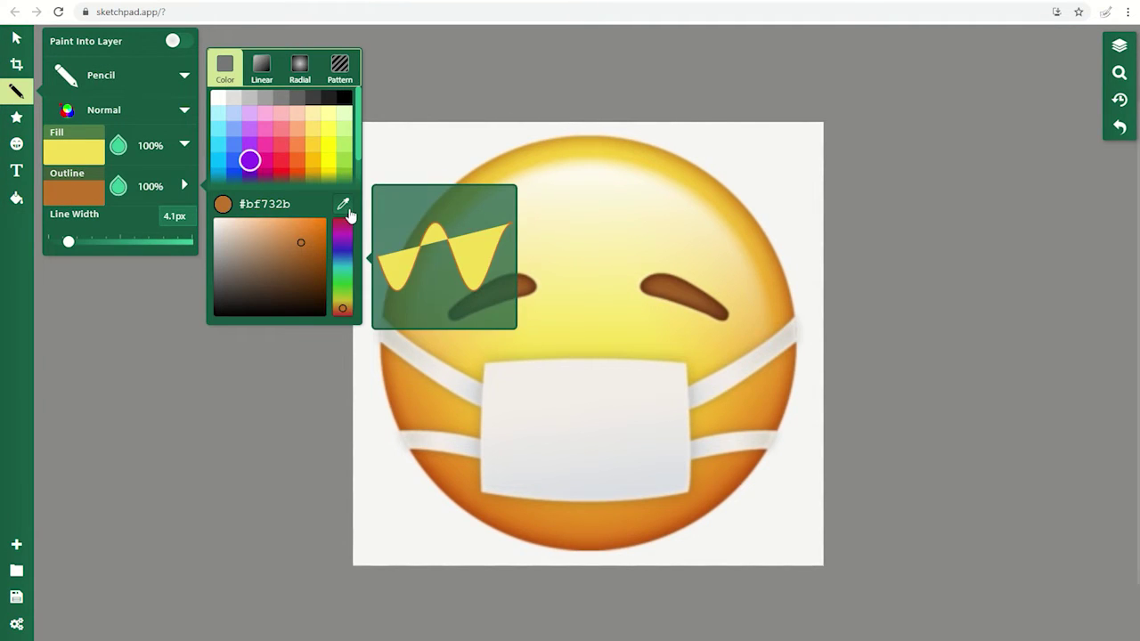
left_click(662, 277)
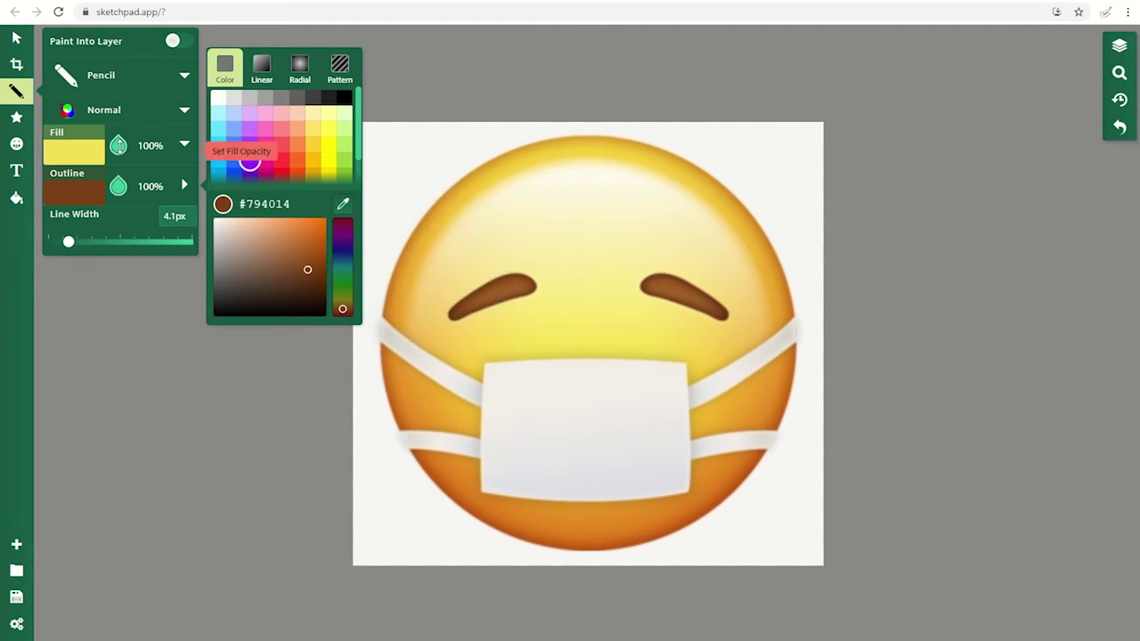
Step: Set the Pencil's fill colour to the lighter brown #a16026 sampled from inside the emoji's eye
left_click(83, 147)
left_click(343, 184)
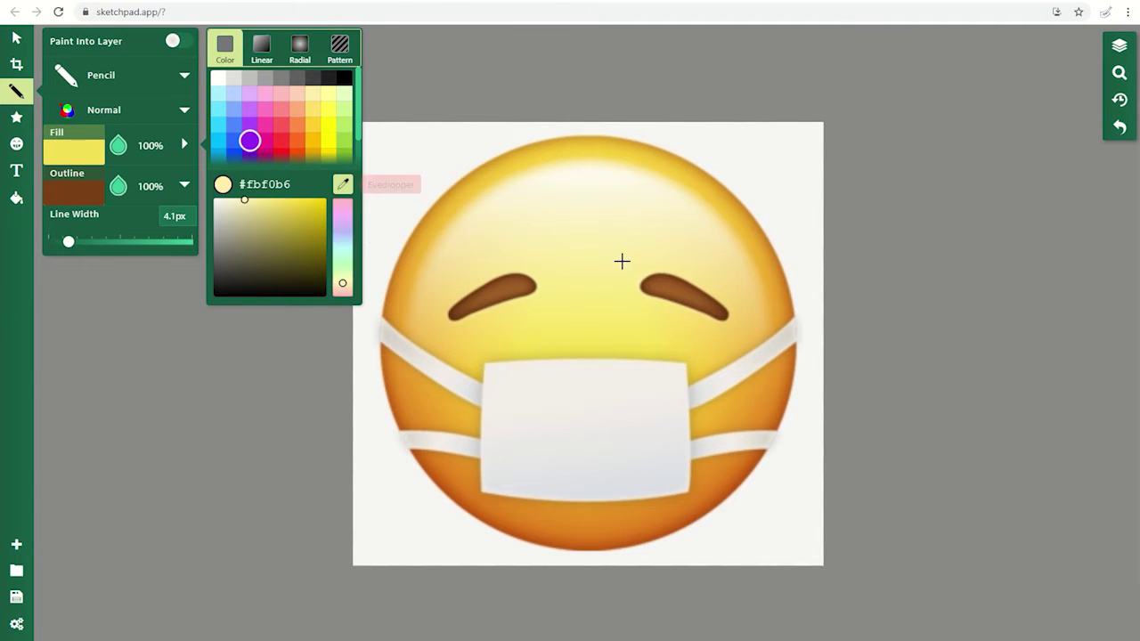
left_click(672, 291)
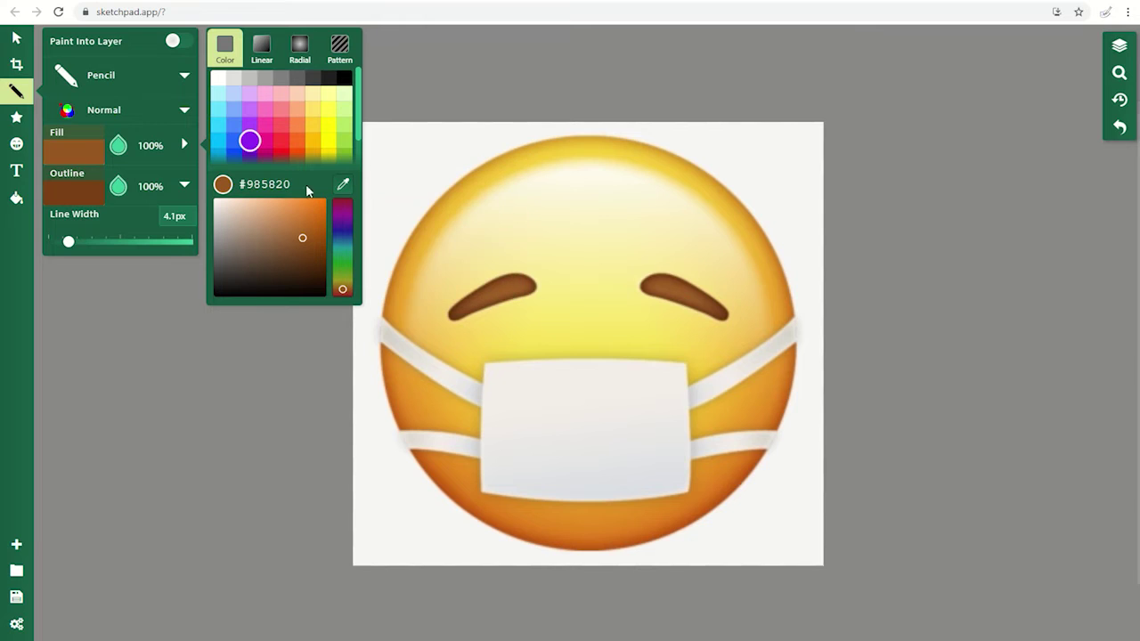
left_click(343, 185)
left_click(672, 289)
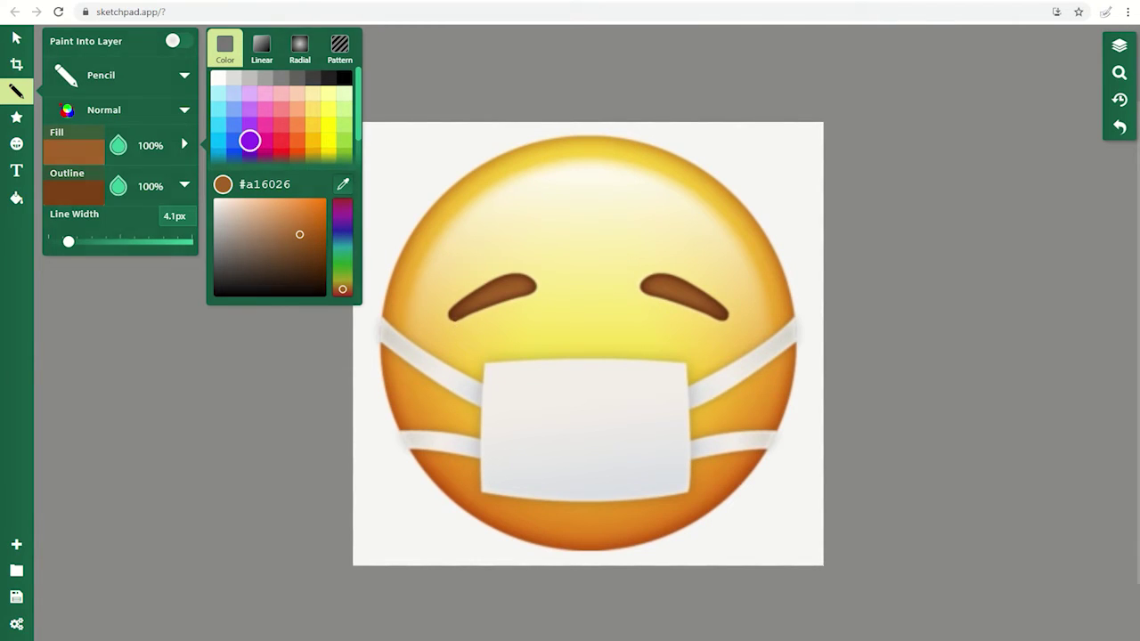
Step: Trace both brown closed eyes of the emoji as separate filled Pencil shapes
left_click(449, 316)
mouse_move(452, 310)
left_mouse_down()
mouse_move(488, 283)
mouse_move(536, 280)
mouse_move(512, 298)
left_mouse_up()
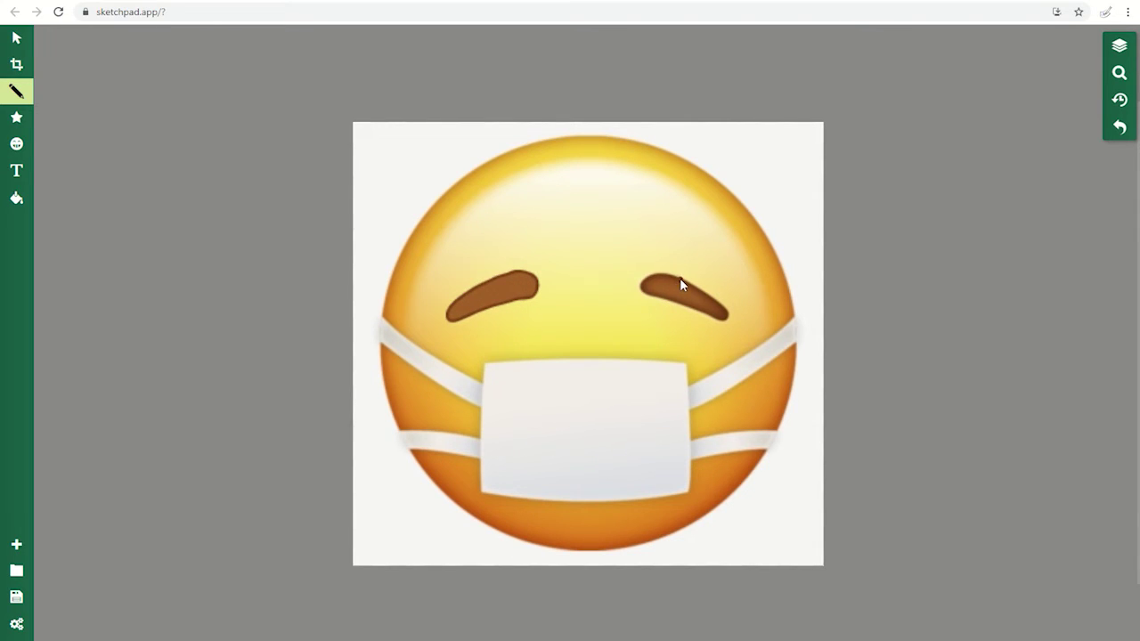
left_click_drag(681, 277, 641, 280)
left_click_drag(686, 283, 731, 317)
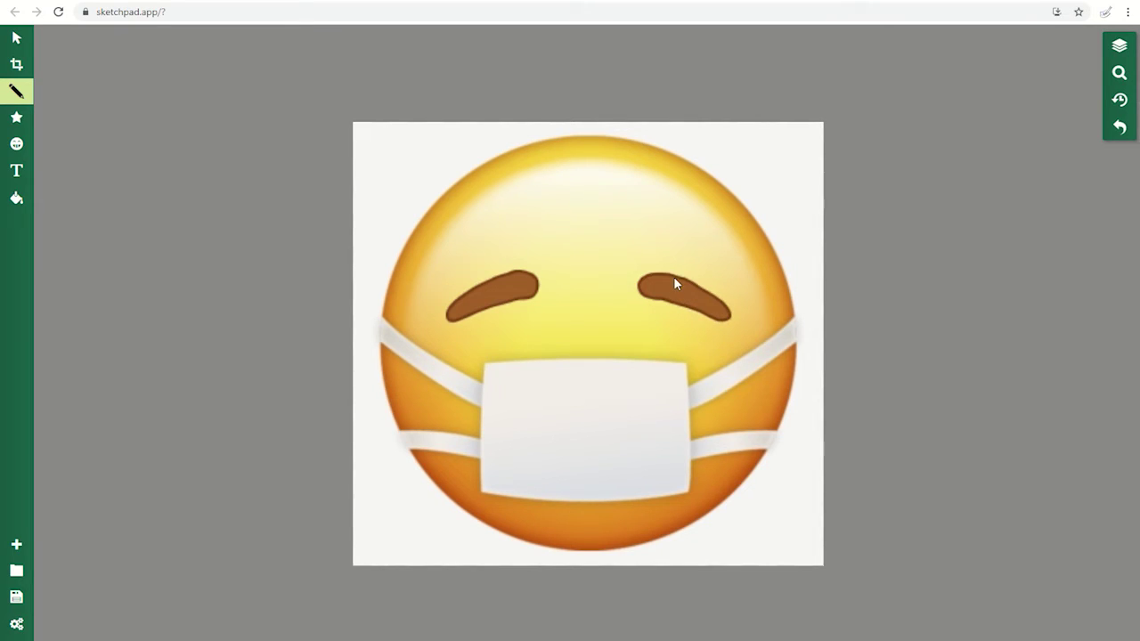
Step: Show the traced face layer to check the eyes against it, and hide it again
left_click(1119, 45)
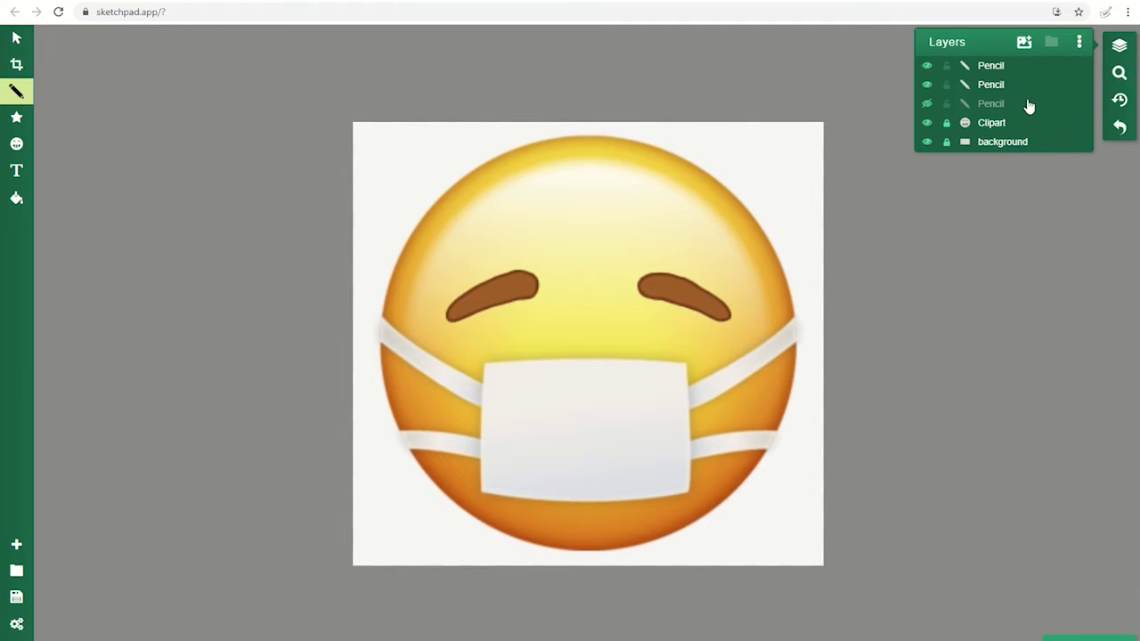
left_click(927, 104)
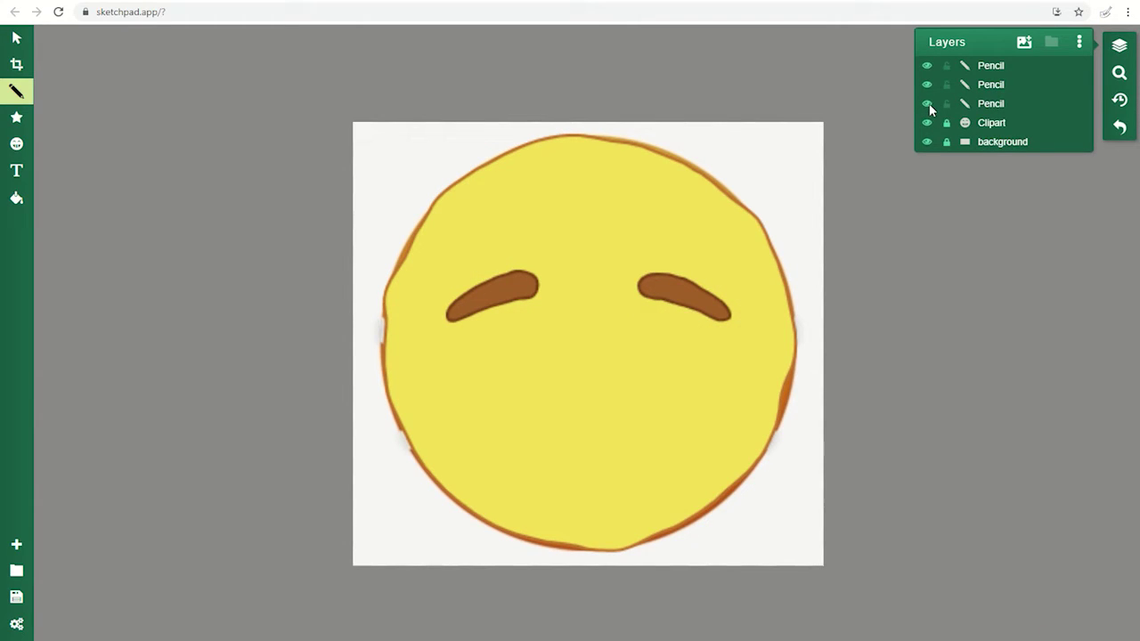
left_click(927, 105)
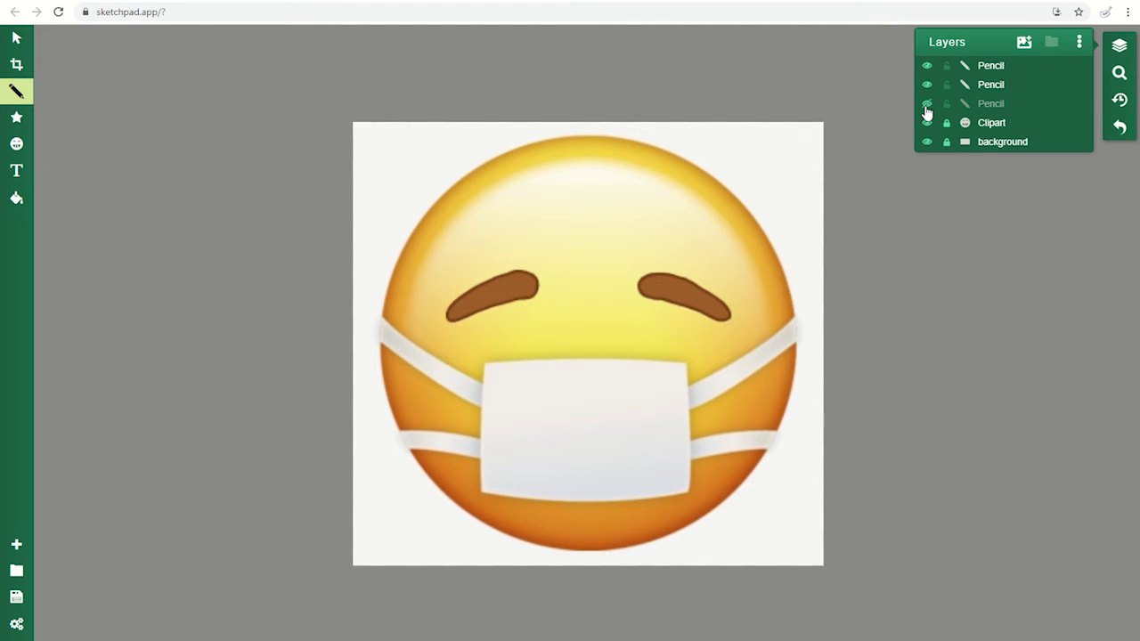
Step: Set the Pencil's fill and outline to off-white tones sampled from the mask, outline #f5edd6, and trace the mask body as a filled shape
left_click(16, 91)
left_click(490, 365)
left_click(490, 383)
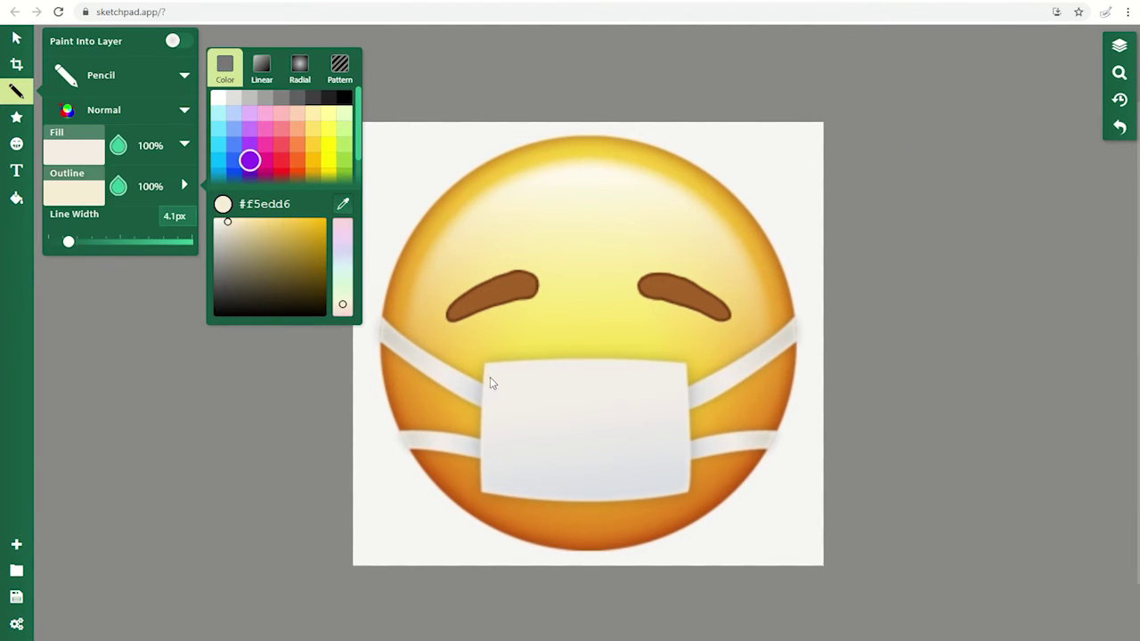
mouse_move(490, 383)
left_mouse_down()
mouse_move(482, 494)
mouse_move(682, 360)
left_mouse_up()
Step: Recolour the Pencil to the straps' light grey and trace the four mask straps as separate filled shapes
left_click(1119, 46)
left_click(16, 91)
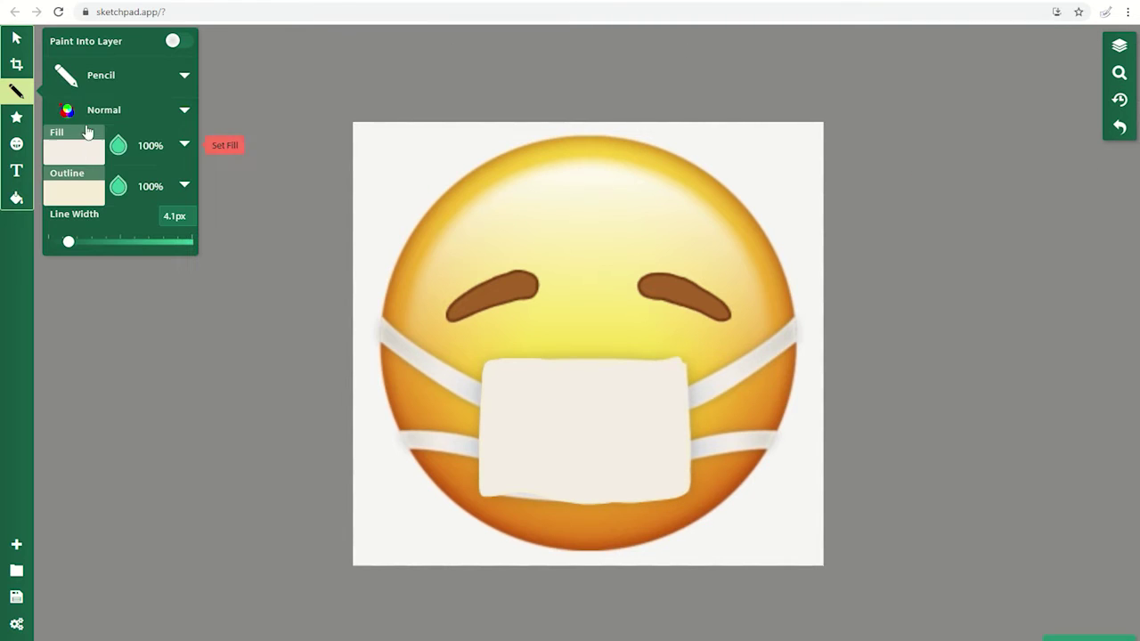
left_click(87, 132)
left_click(339, 312)
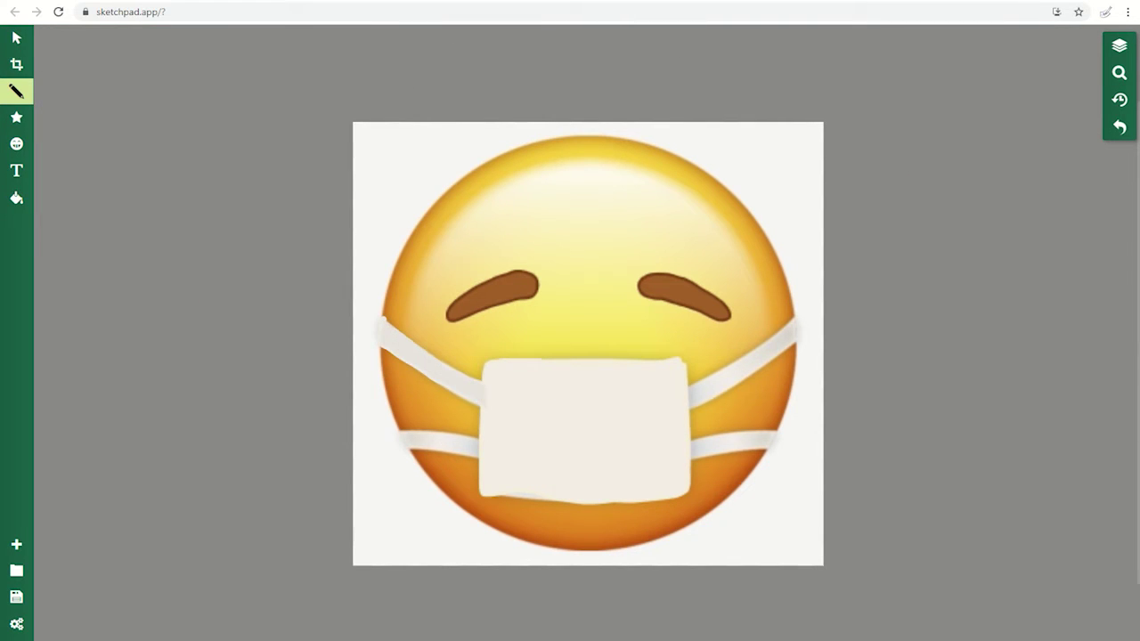
mouse_move(402, 442)
left_mouse_down()
mouse_move(479, 456)
mouse_move(403, 431)
left_mouse_up()
mouse_move(689, 426)
left_mouse_down()
mouse_move(769, 435)
mouse_move(691, 459)
left_mouse_up()
mouse_move(689, 388)
left_mouse_down()
mouse_move(743, 360)
mouse_move(689, 411)
left_mouse_up()
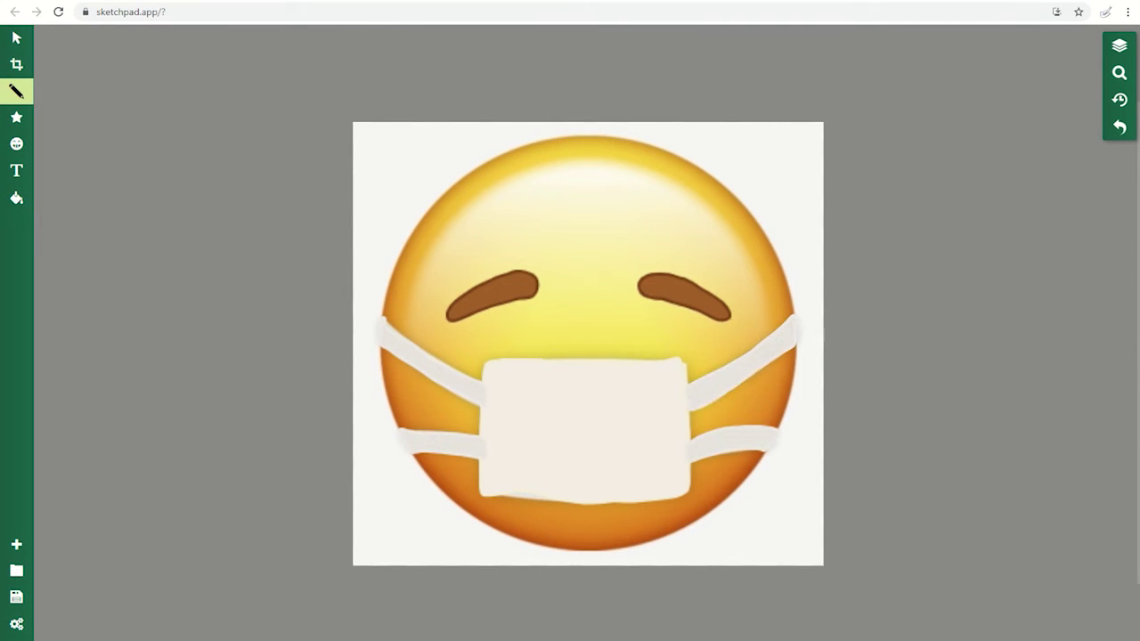
Step: Show the traced face layer, then unlock and hide the Clipart reference layer
left_click(1119, 45)
left_click(925, 217)
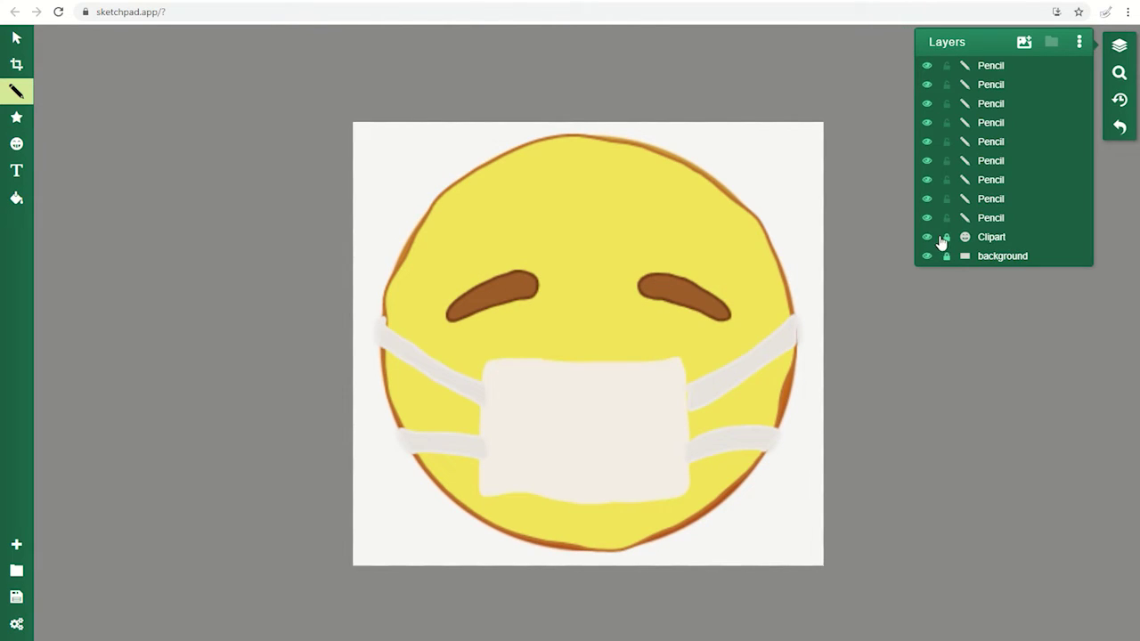
left_click(946, 237)
left_click(927, 238)
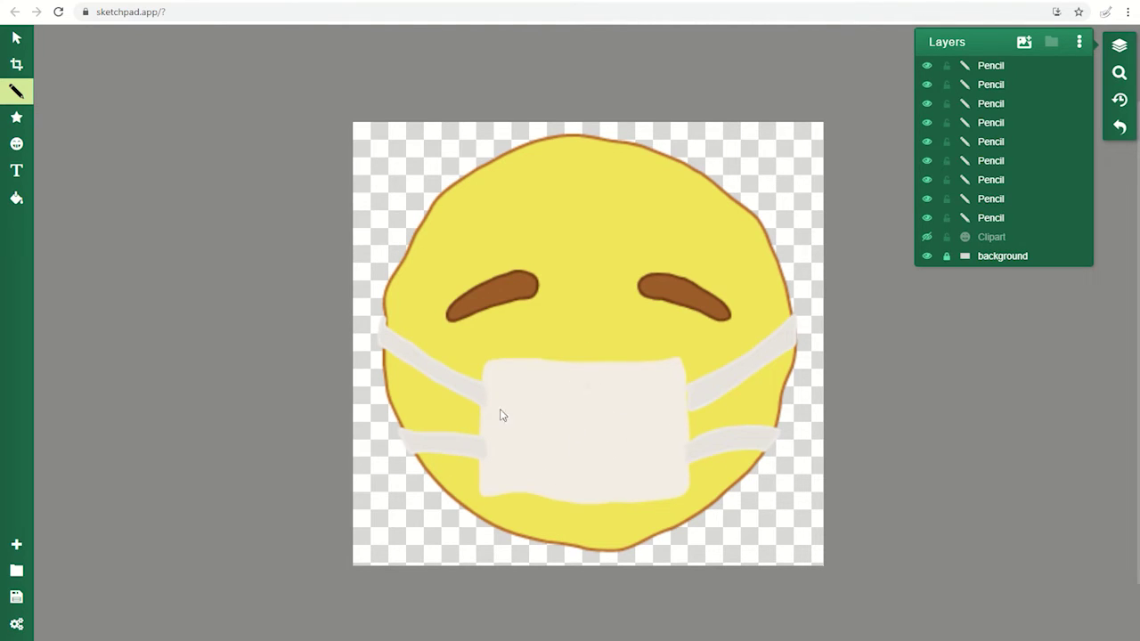
Step: Find the mask body among the Pencil layers and move it to the top of the layer stack, in front of the straps
left_click(974, 127)
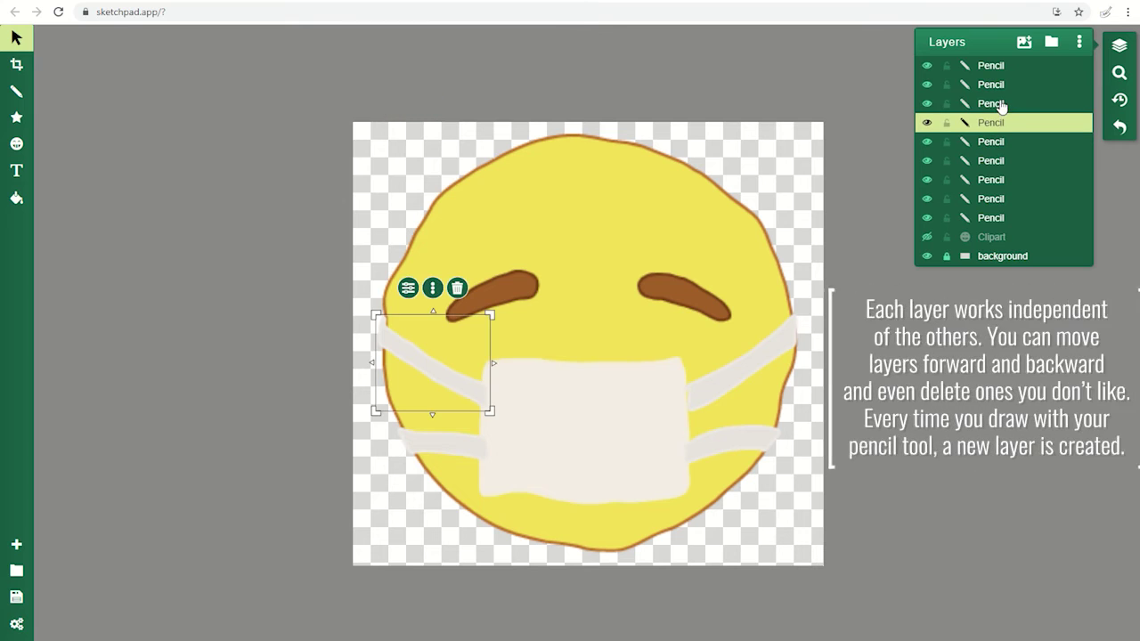
left_click(1001, 105)
left_click(1001, 87)
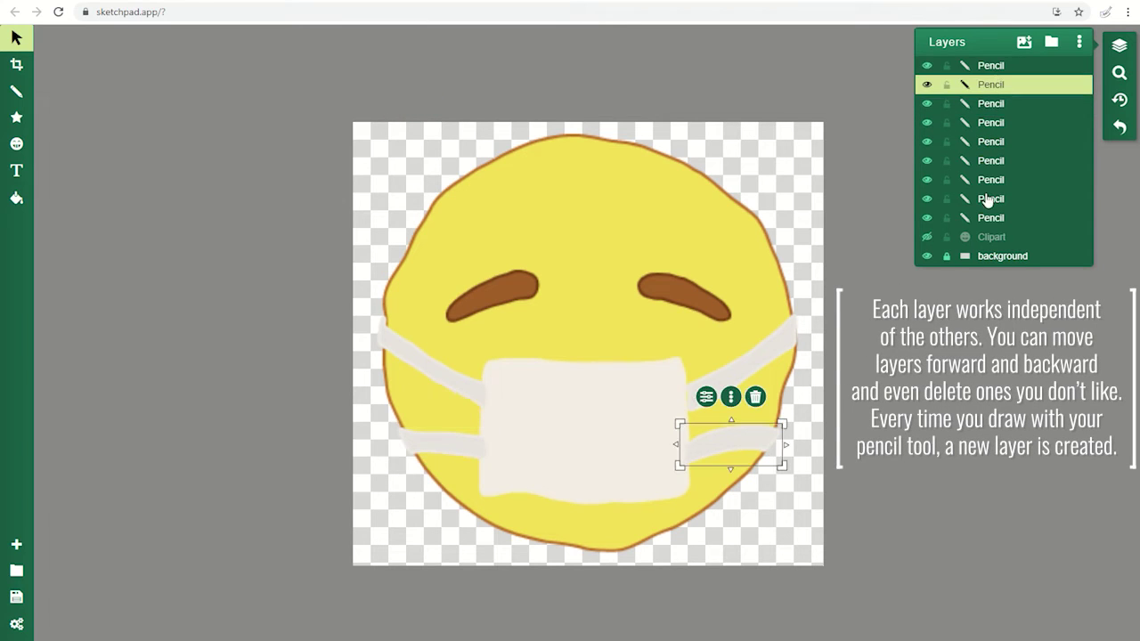
left_click(1001, 104)
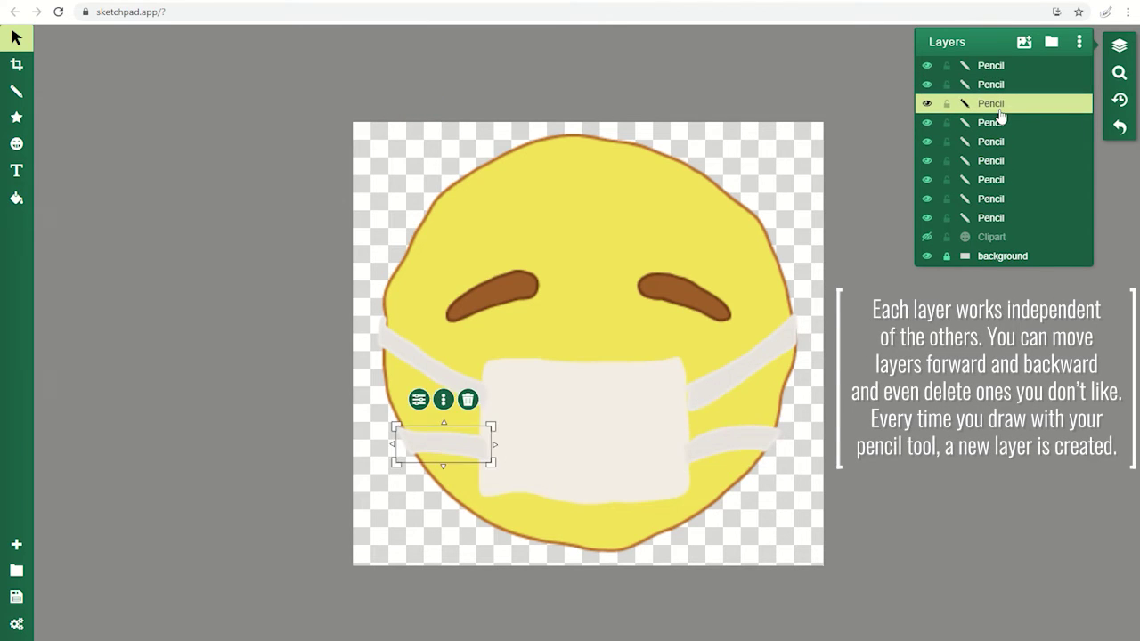
left_click(996, 65)
left_click(988, 161)
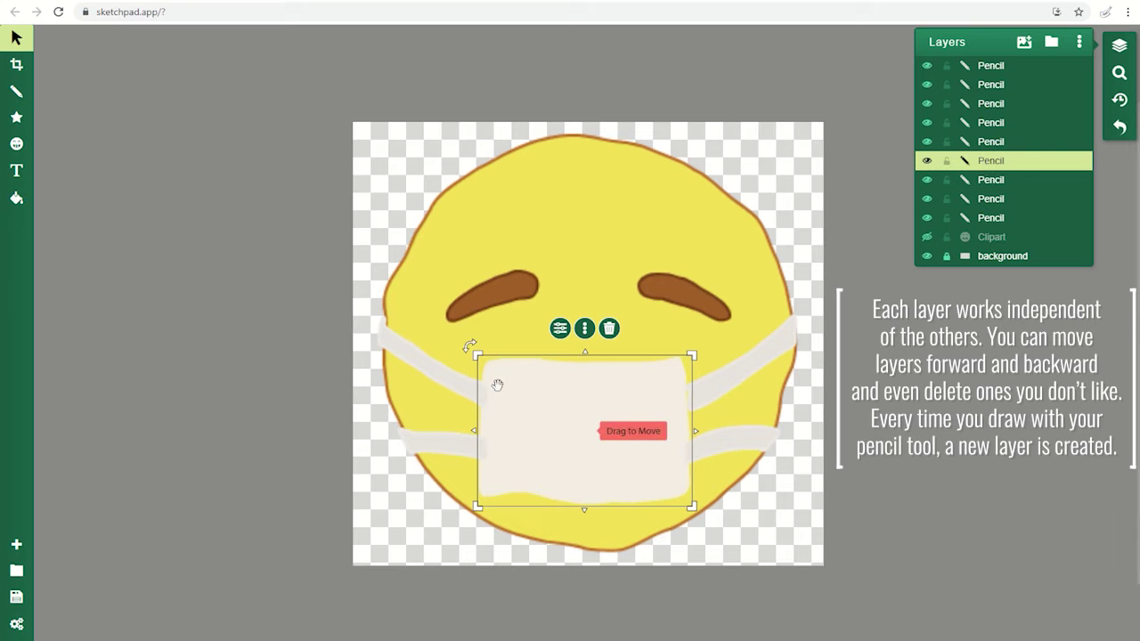
left_click_drag(1004, 169, 997, 72)
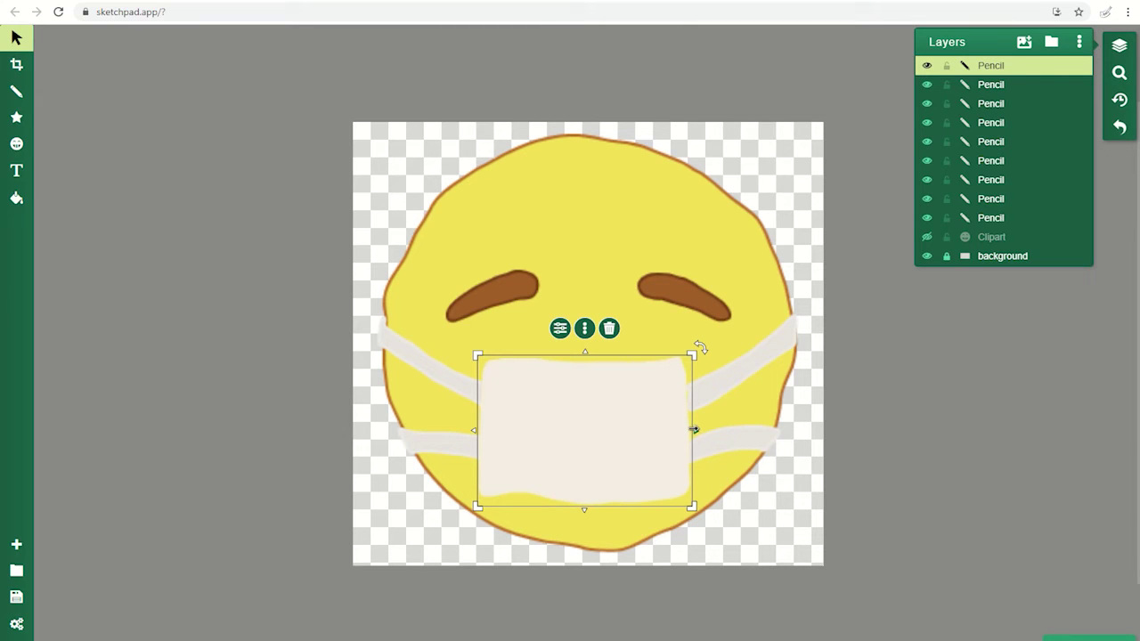
Step: Stretch the mask body slightly wider toward the straps on its right side and fine-tune its position
left_click_drag(695, 430, 705, 430)
left_click_drag(565, 448, 560, 445)
left_click(563, 447)
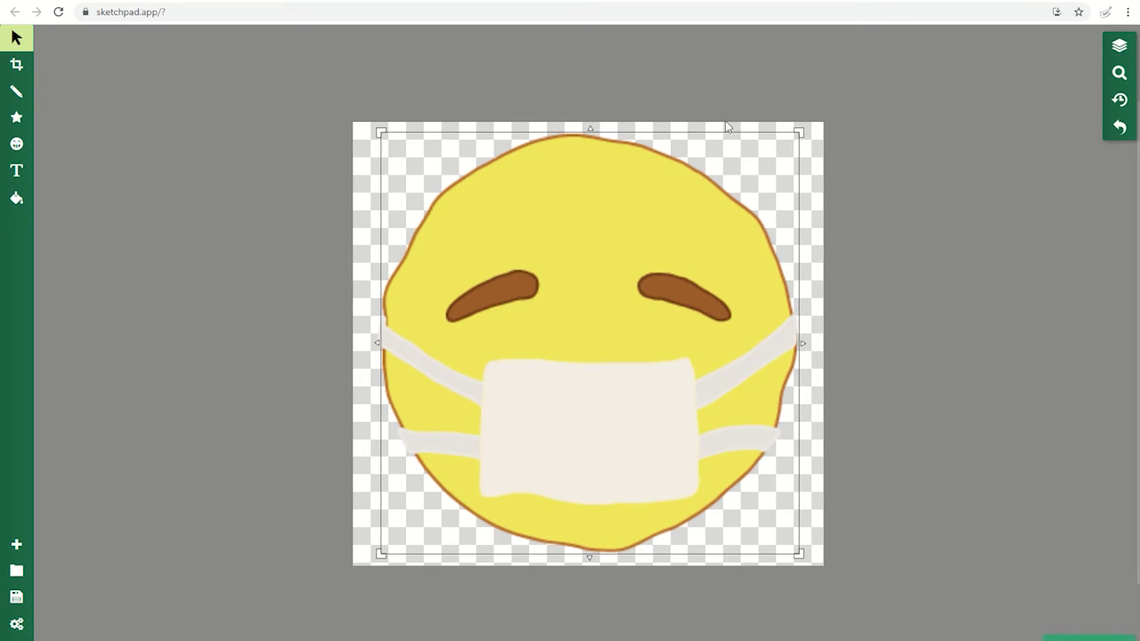
Step: Show and lock the Clipart reference layer again, and toggle the traced face layer to compare its shading with the original
mouse_move(713, 183)
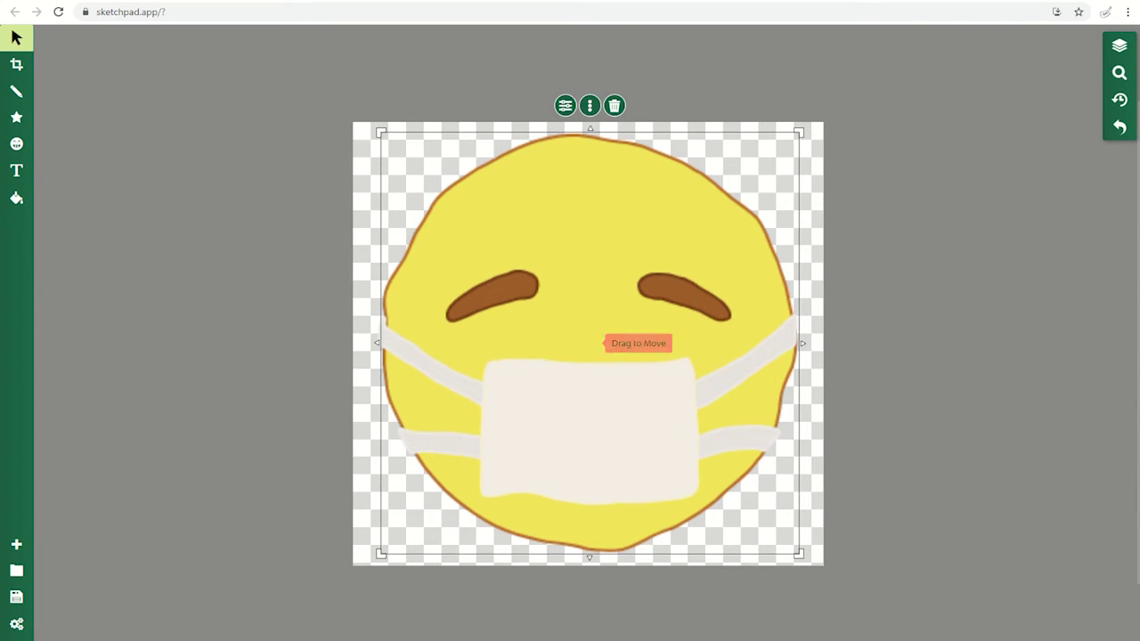
left_click(1121, 57)
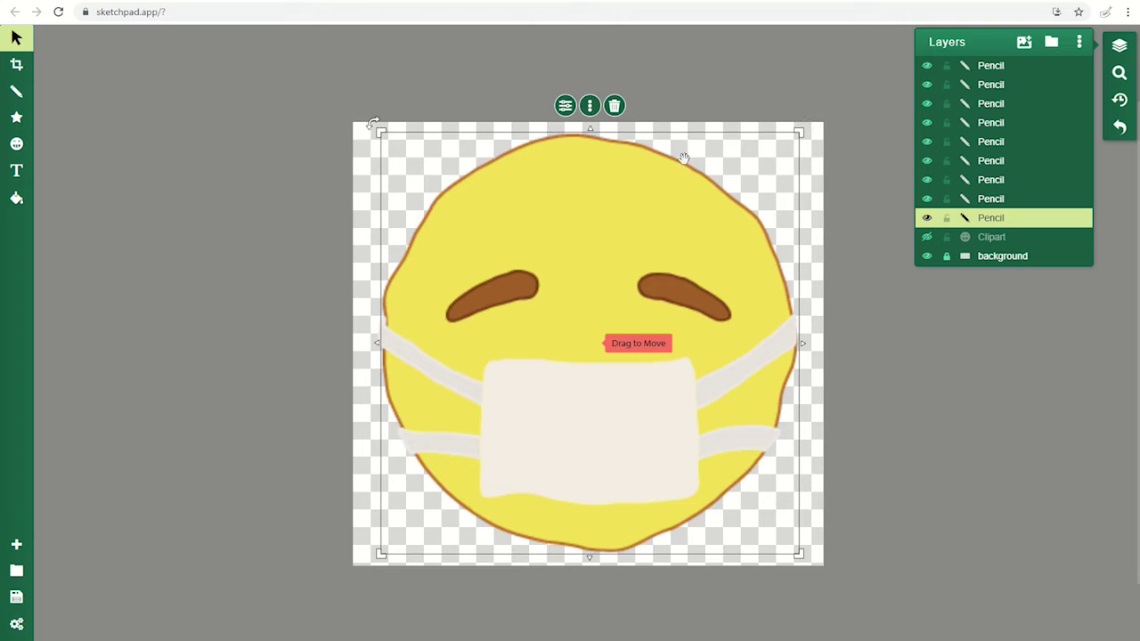
left_click(926, 219)
left_click(927, 219)
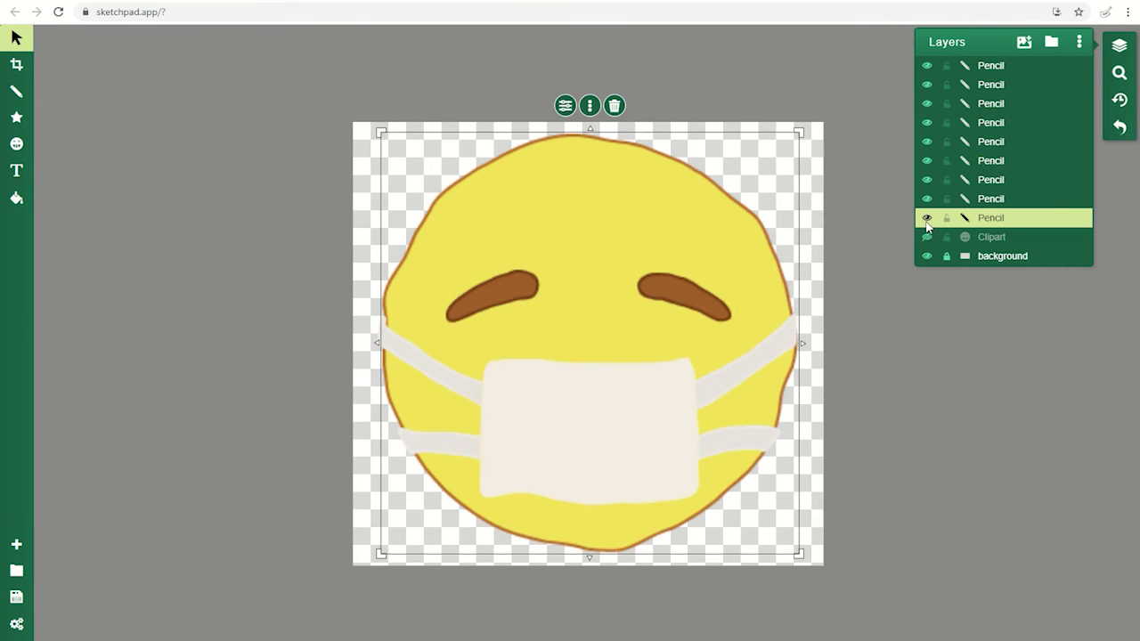
left_click(946, 237)
left_click(927, 239)
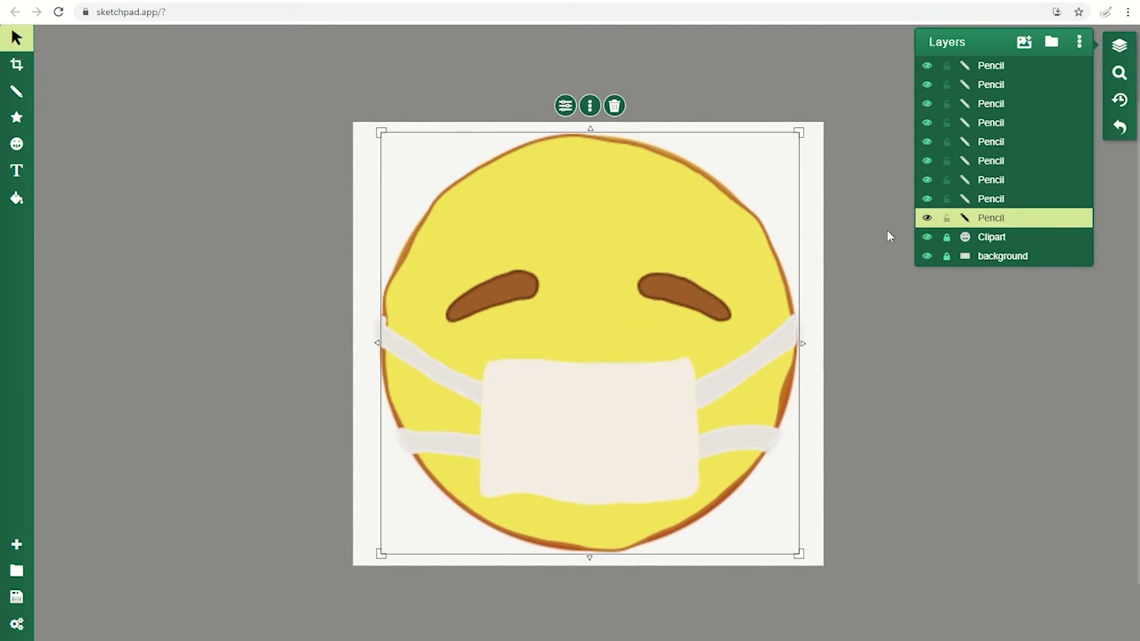
left_click(926, 220)
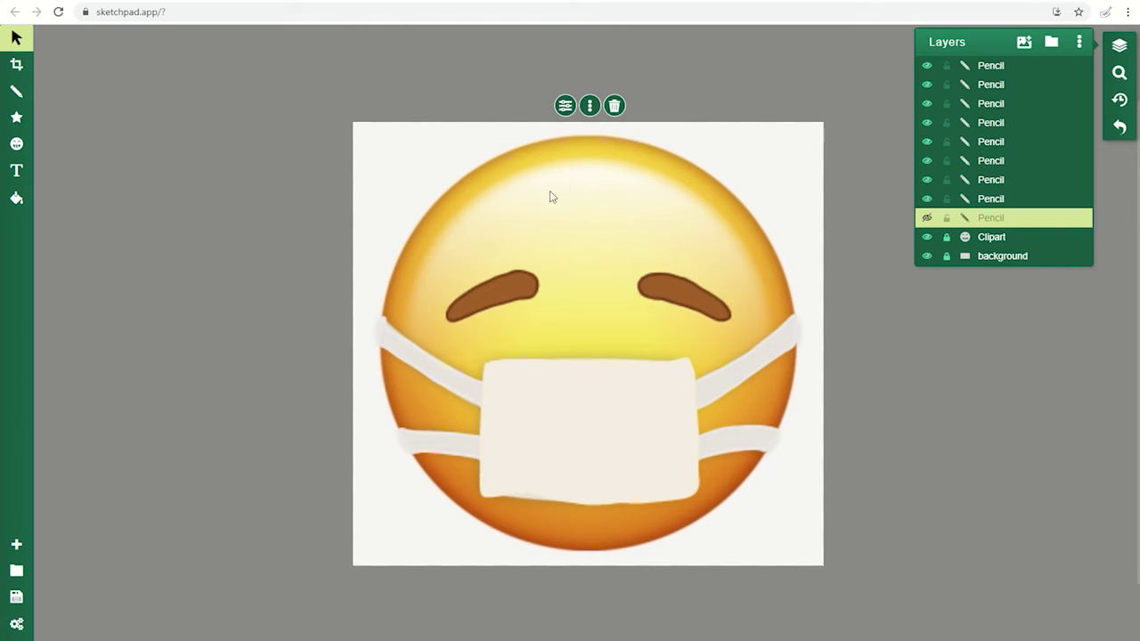
left_click(927, 219)
Step: Switch the drawing tool from Pencil to Paintbrush
left_click(16, 93)
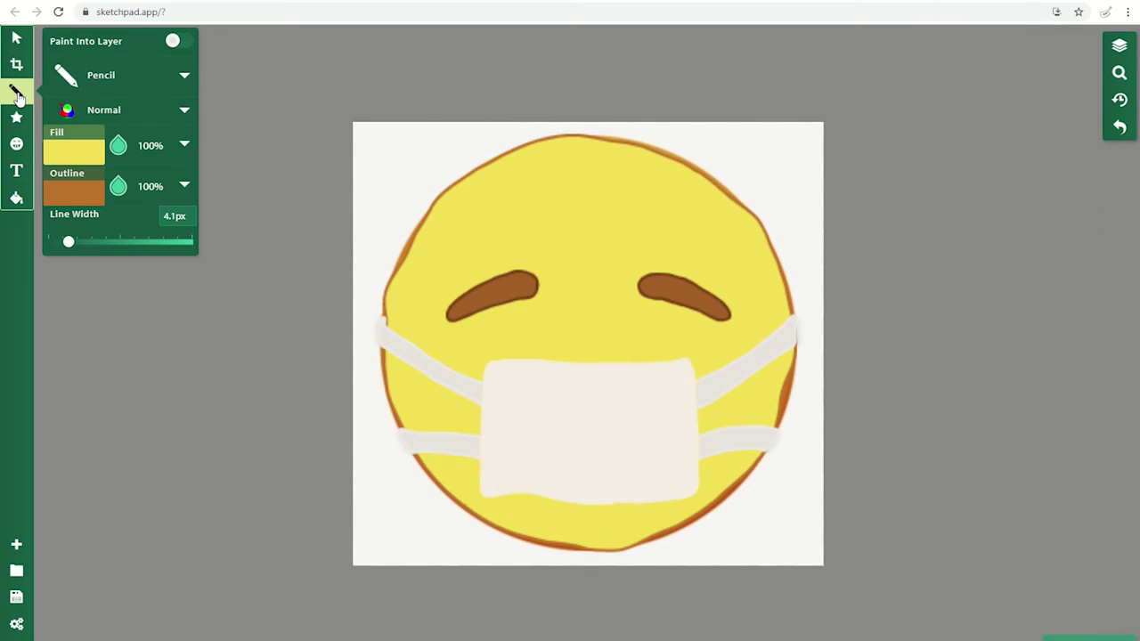
left_click(102, 82)
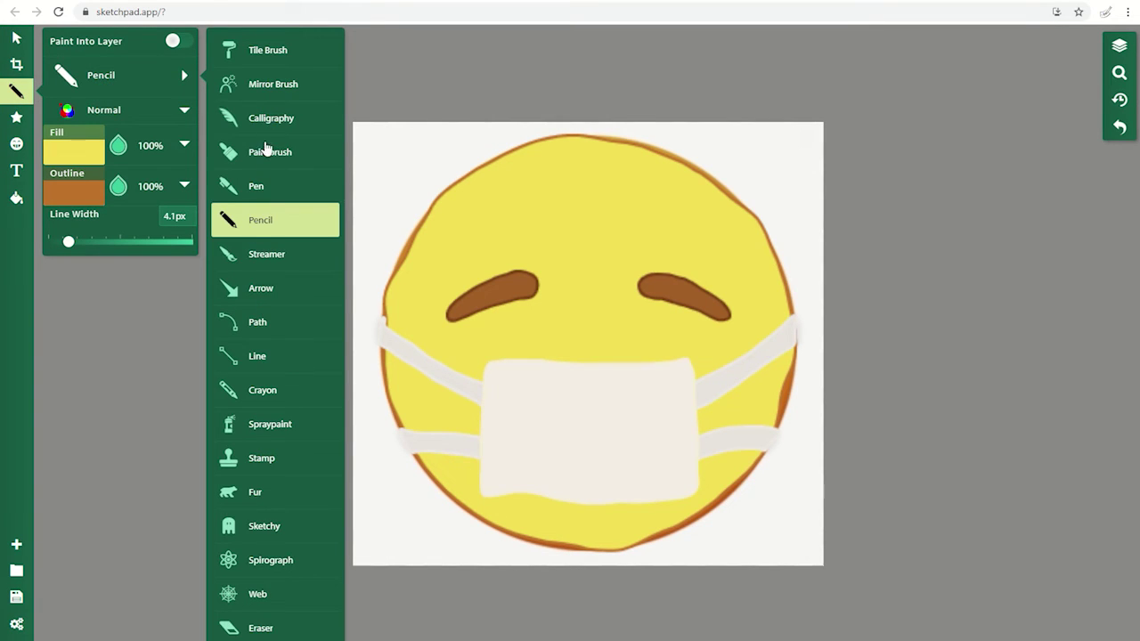
left_click(270, 152)
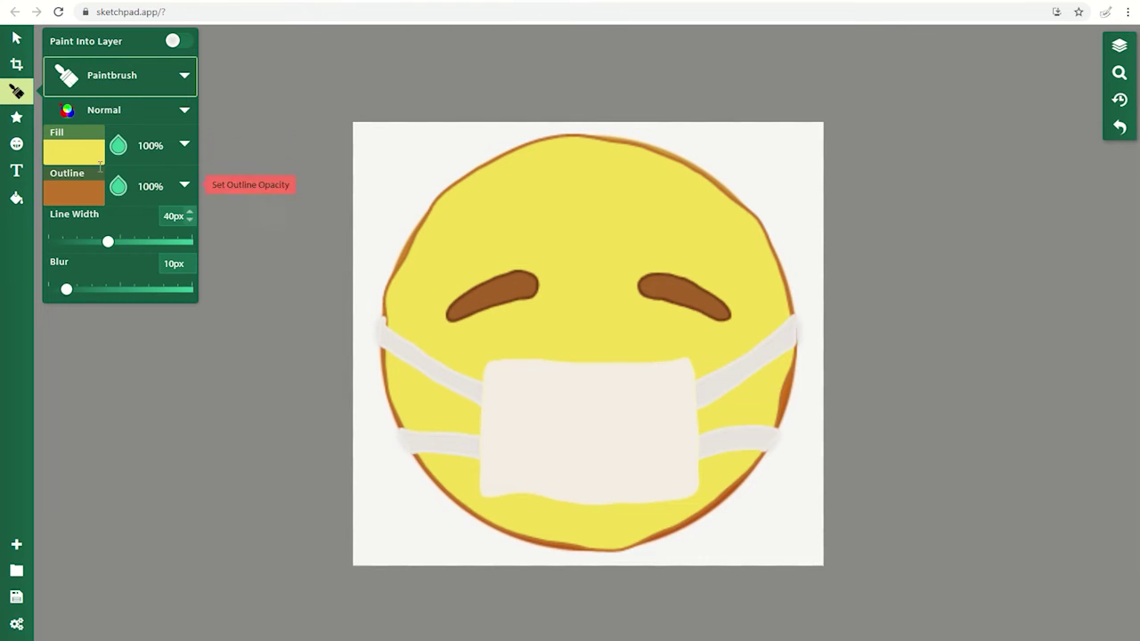
Step: Lock the Clipart layer and hide the traced face layer to expose the original emoji's shading
left_click(1120, 46)
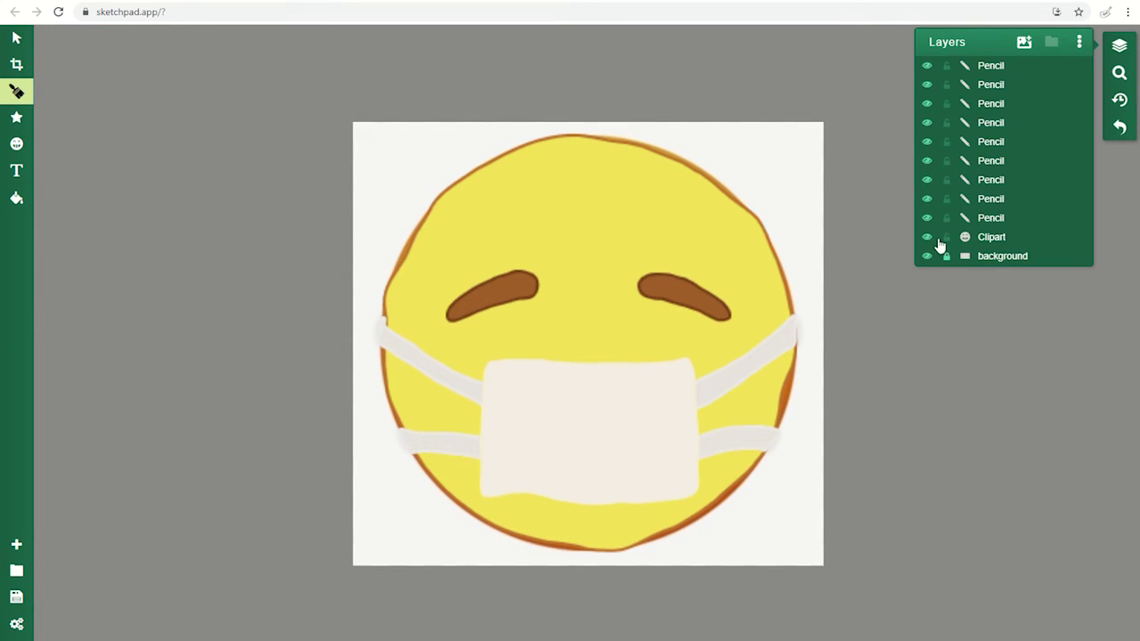
left_click(947, 237)
left_click(927, 218)
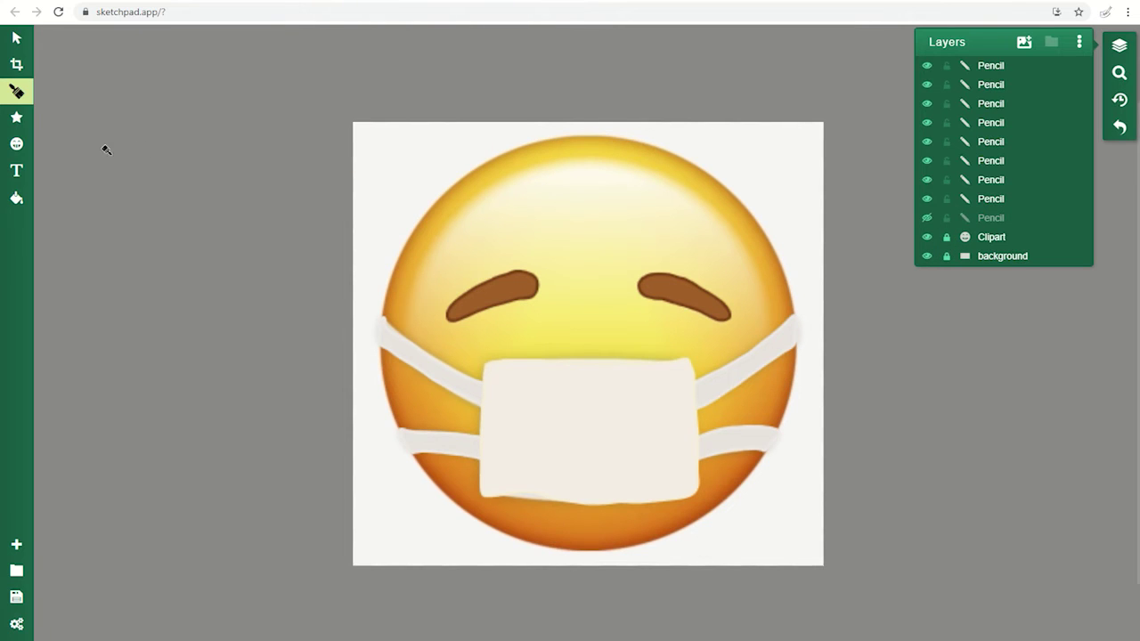
Step: Set the Paintbrush's fill opacity to 0% and its outline to the pale cream #fdf9e9 sampled from the forehead highlight
left_click(16, 91)
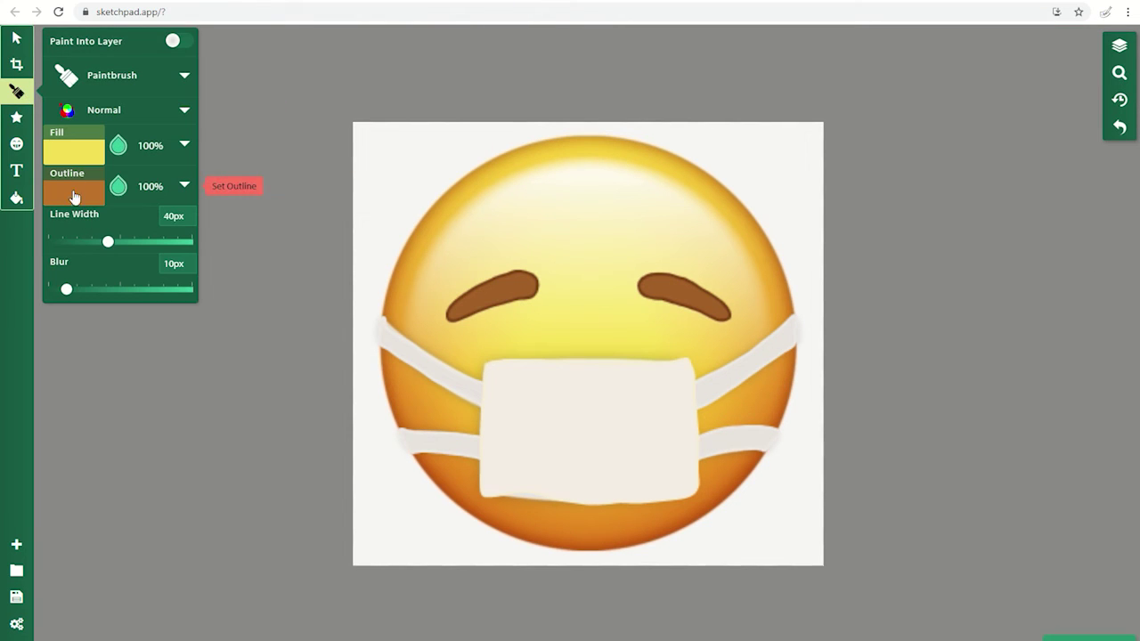
left_click(117, 146)
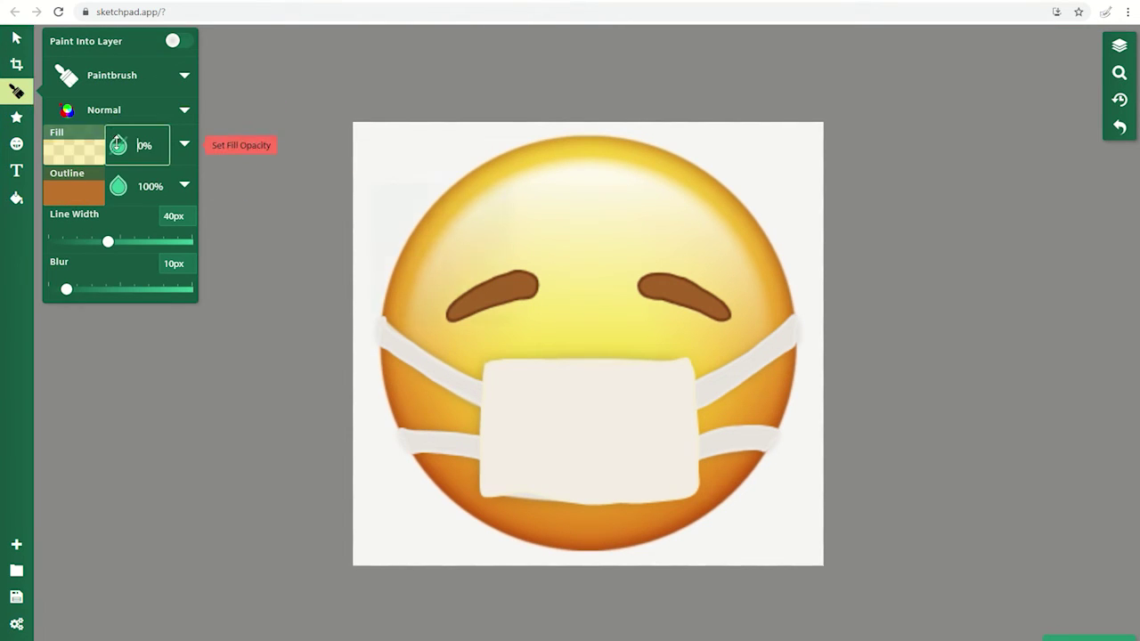
left_click(76, 199)
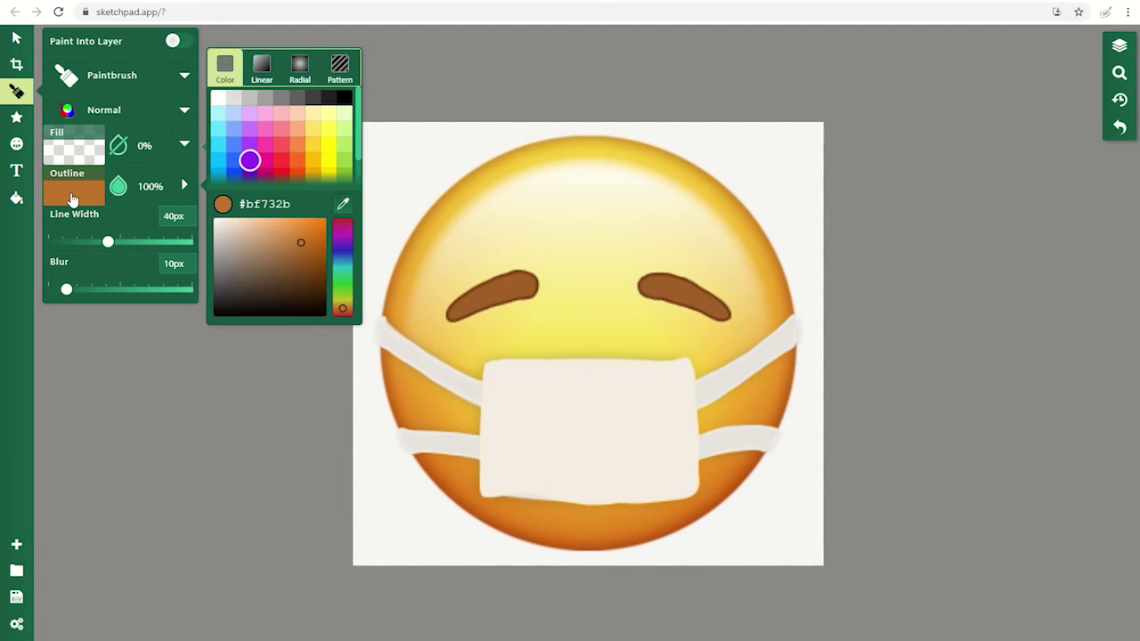
left_click(340, 204)
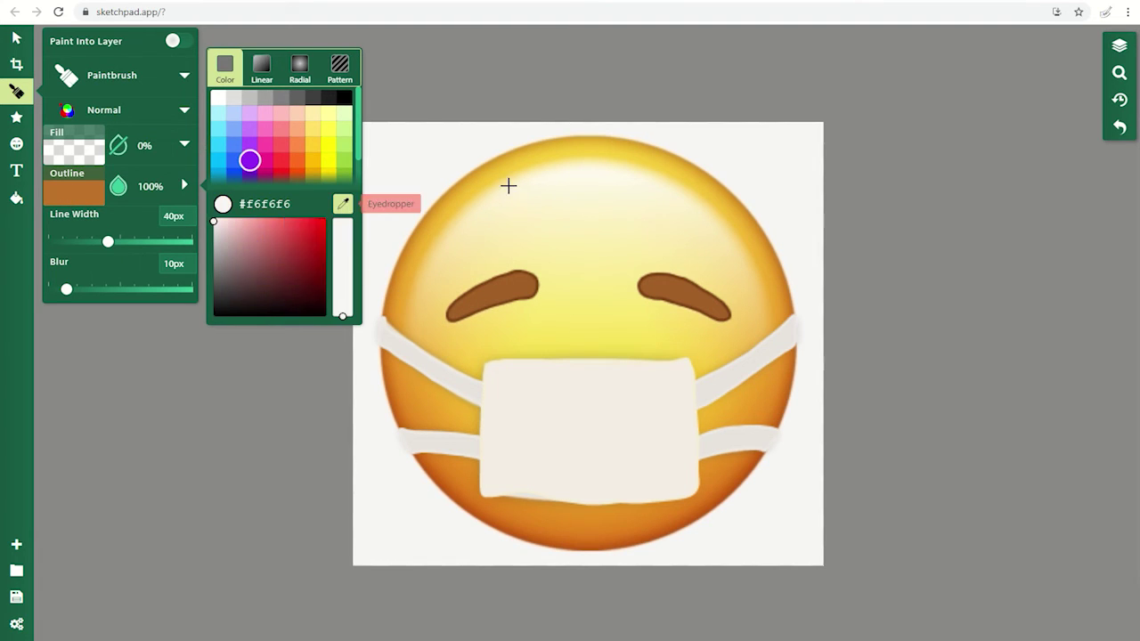
left_click(586, 182)
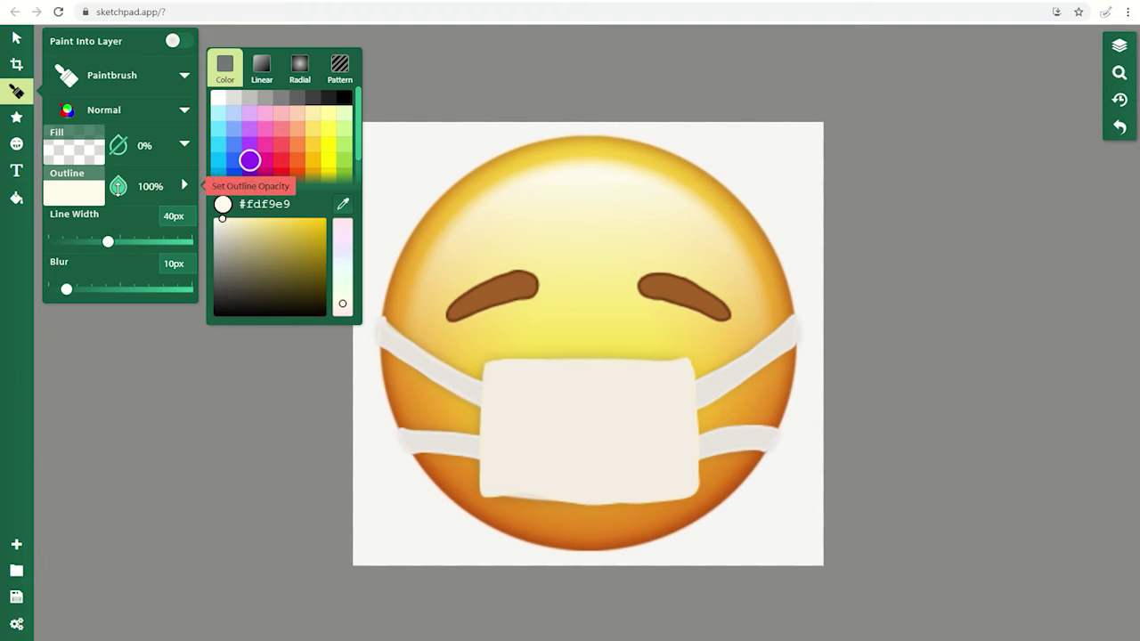
Step: Lower the Paintbrush's outline opacity to 63%
left_click(117, 186)
left_click(118, 186)
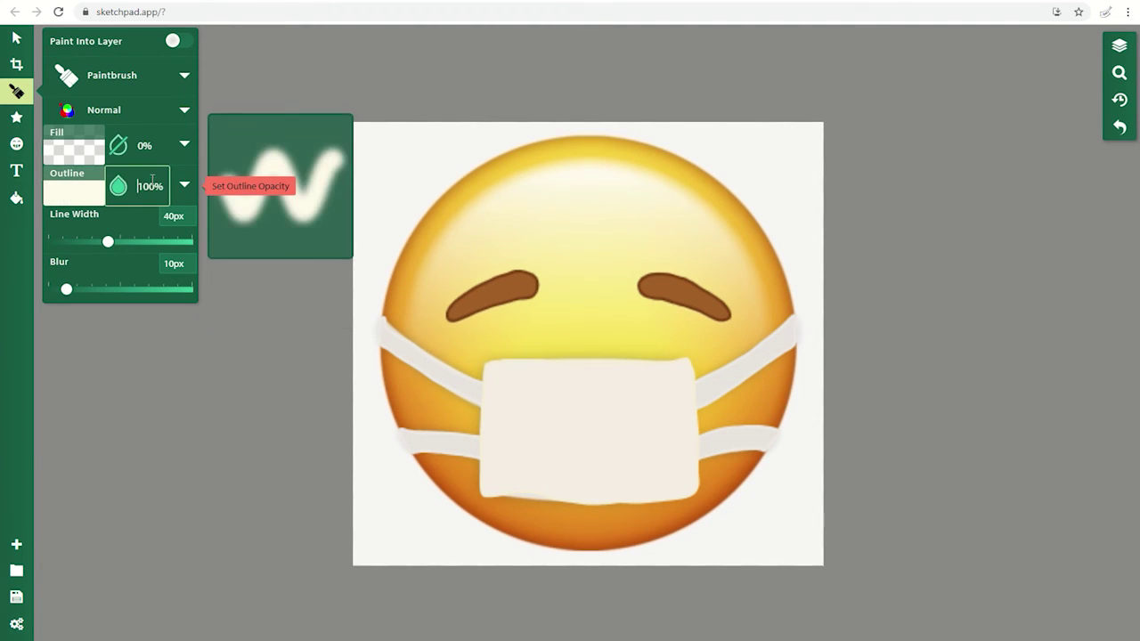
mouse_move(119, 185)
left_mouse_down()
mouse_move(119, 175)
mouse_move(117, 185)
left_mouse_up()
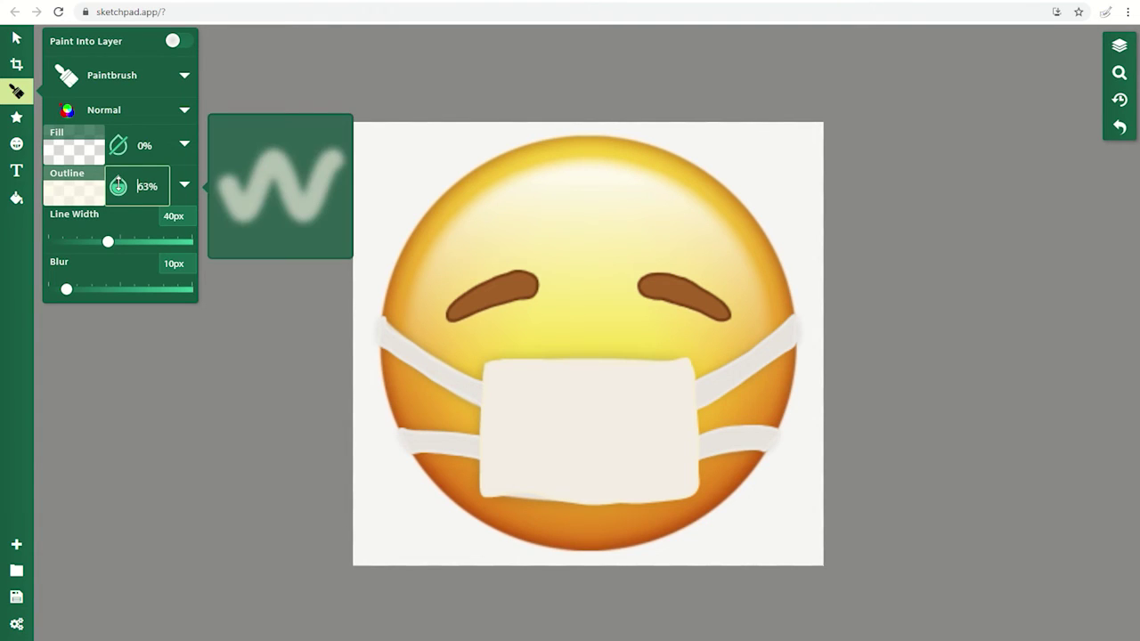
Step: Show and select the traced yellow face layer, and turn on Paint Into Layer for the Paintbrush
left_click(1119, 47)
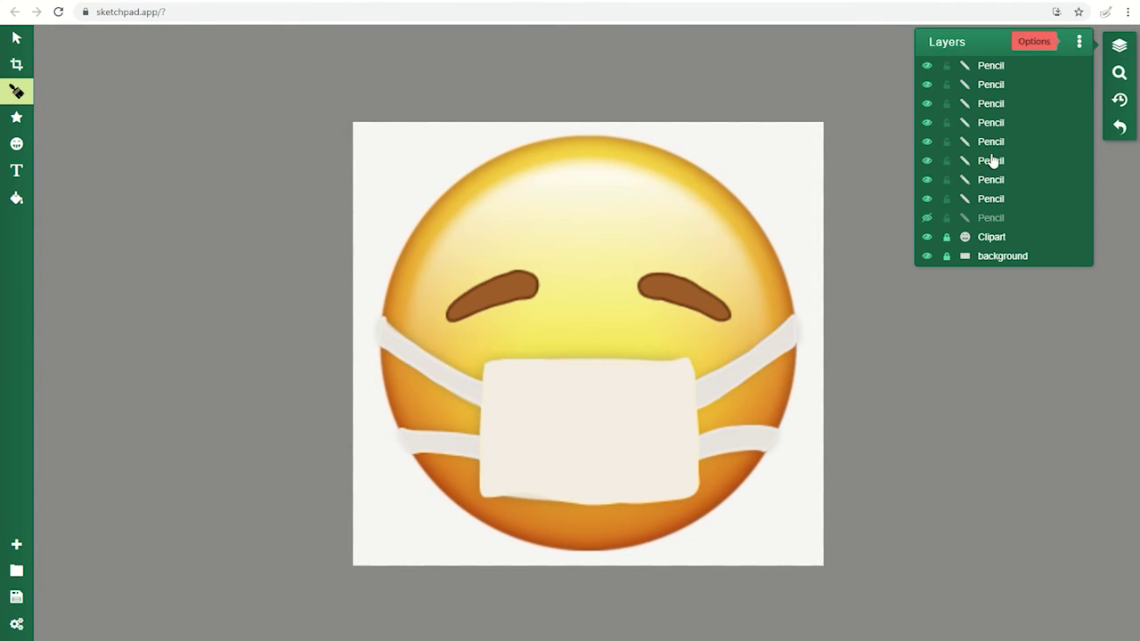
left_click(948, 201)
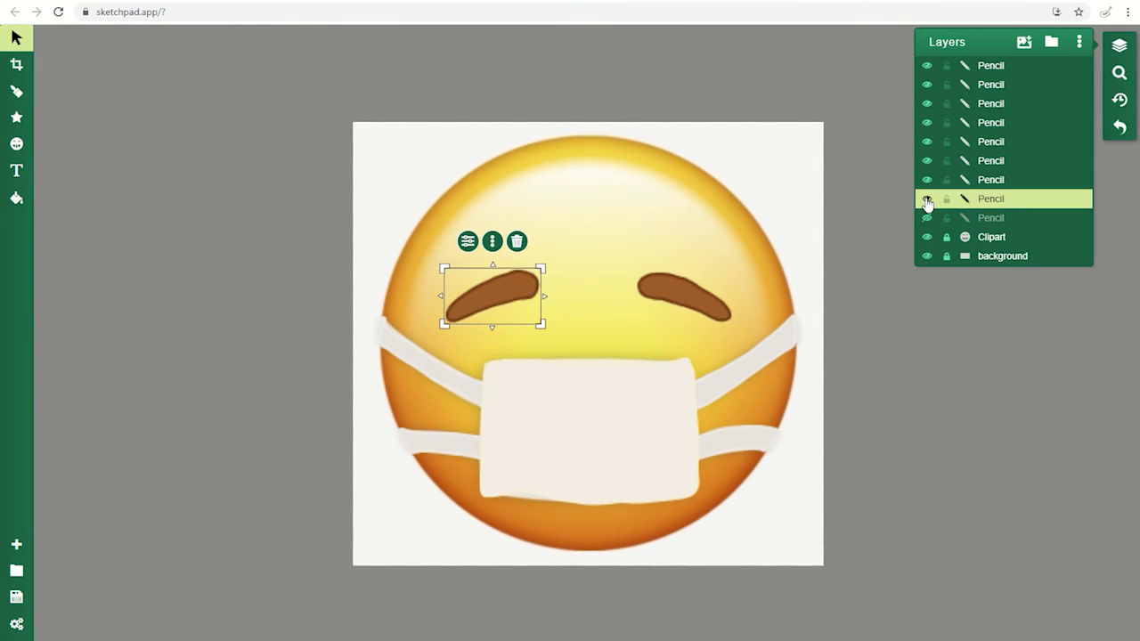
left_click(927, 219)
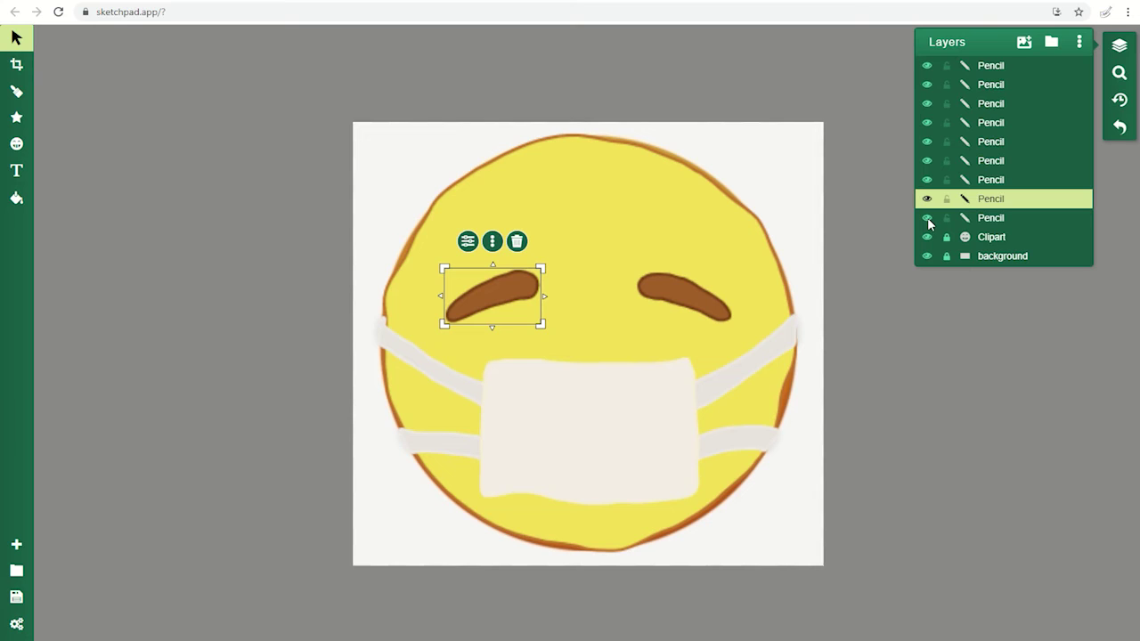
left_click(1001, 220)
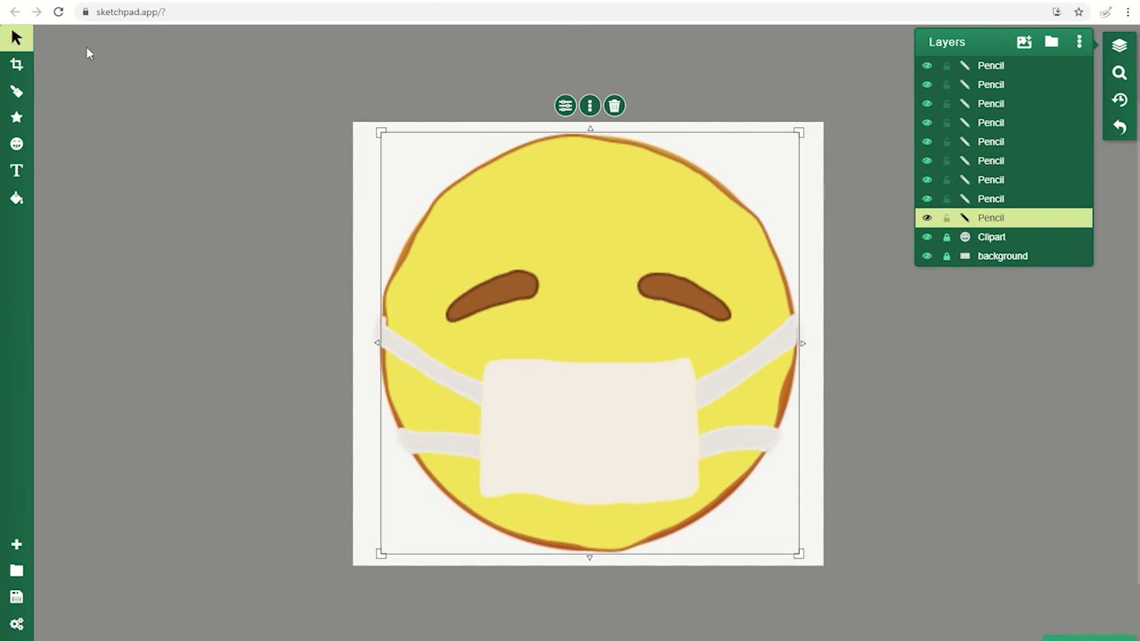
left_click(16, 92)
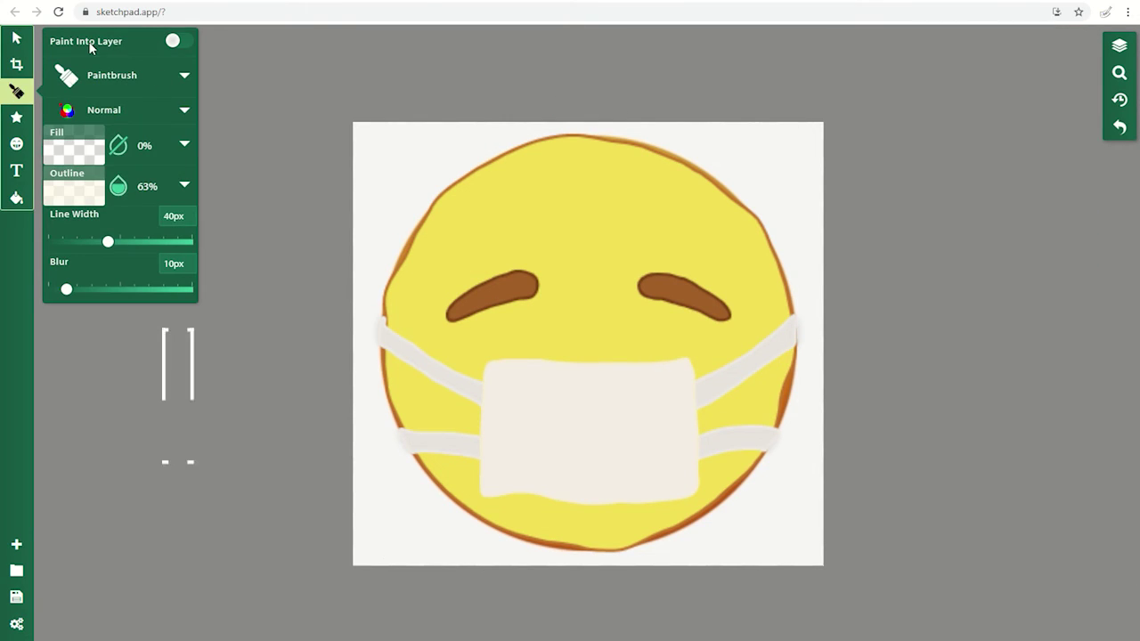
left_click(175, 51)
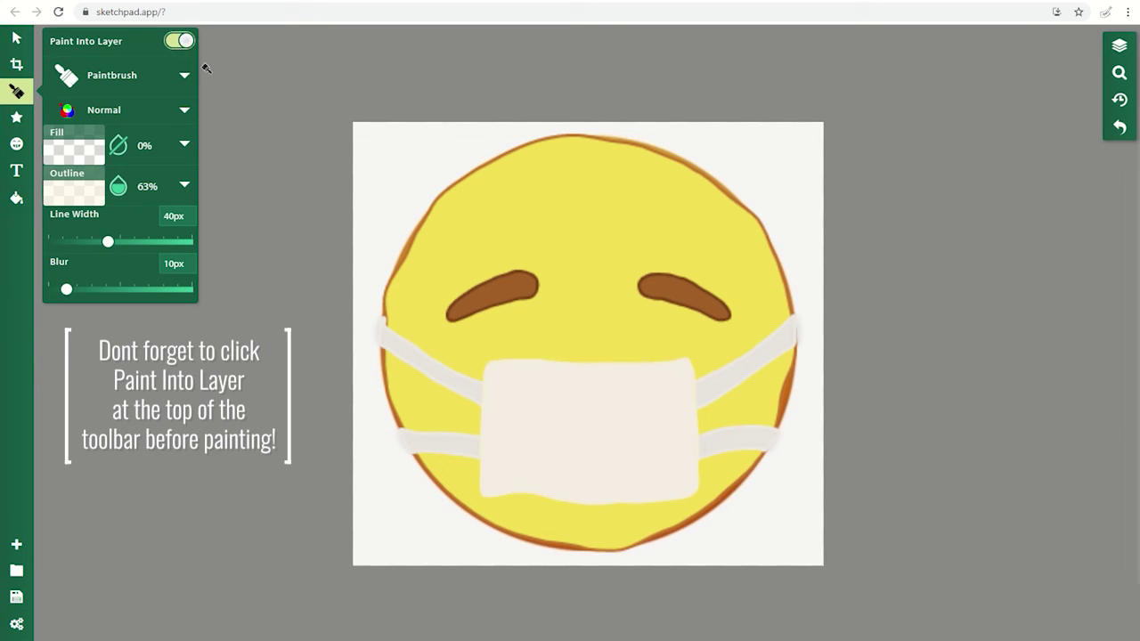
Step: Paint the pale cream highlight across the forehead and soften its edges down past the eyebrows with 27% outline opacity and a 17 px line
mouse_move(471, 248)
left_mouse_down()
mouse_move(471, 236)
mouse_move(575, 203)
mouse_move(703, 231)
mouse_move(713, 251)
left_mouse_up()
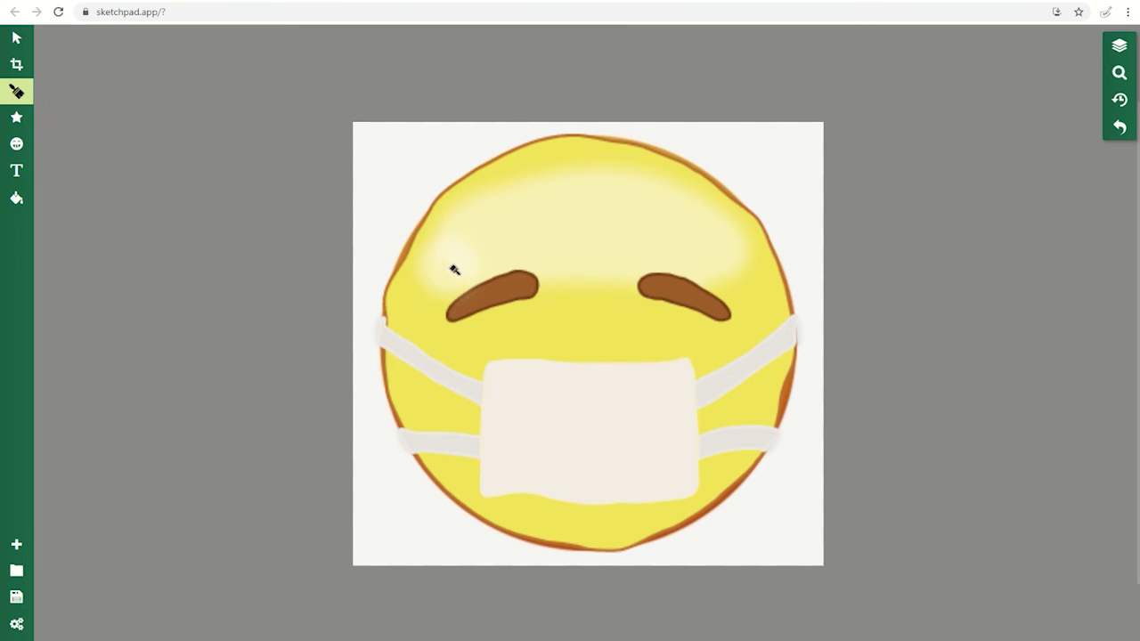
left_click(18, 92)
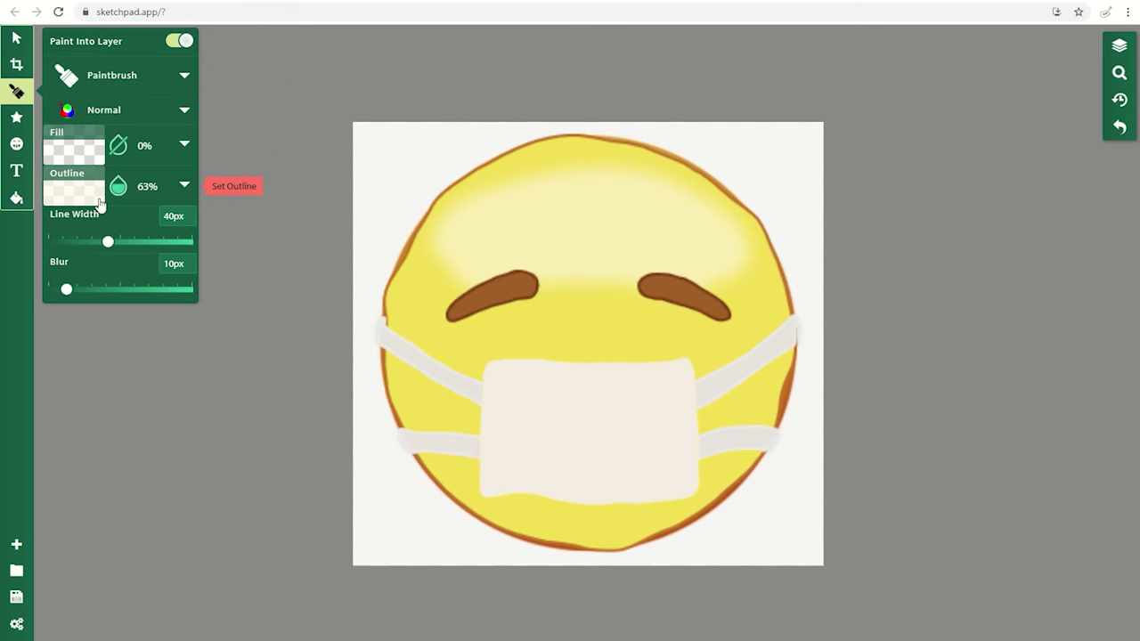
left_click_drag(118, 185, 118, 198)
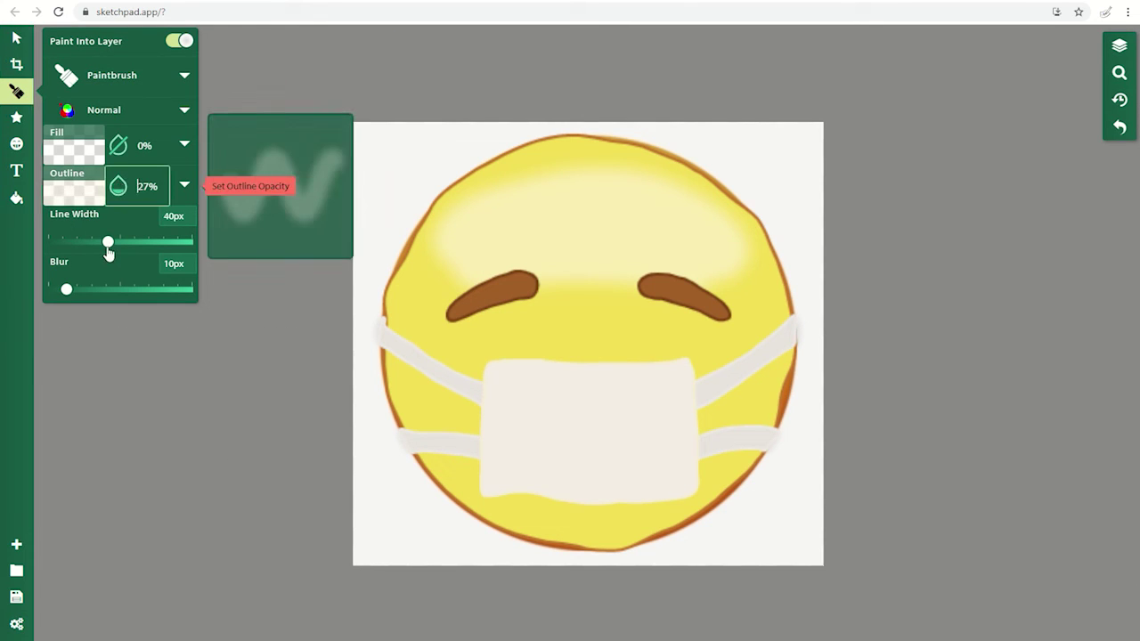
left_click_drag(108, 242, 86, 252)
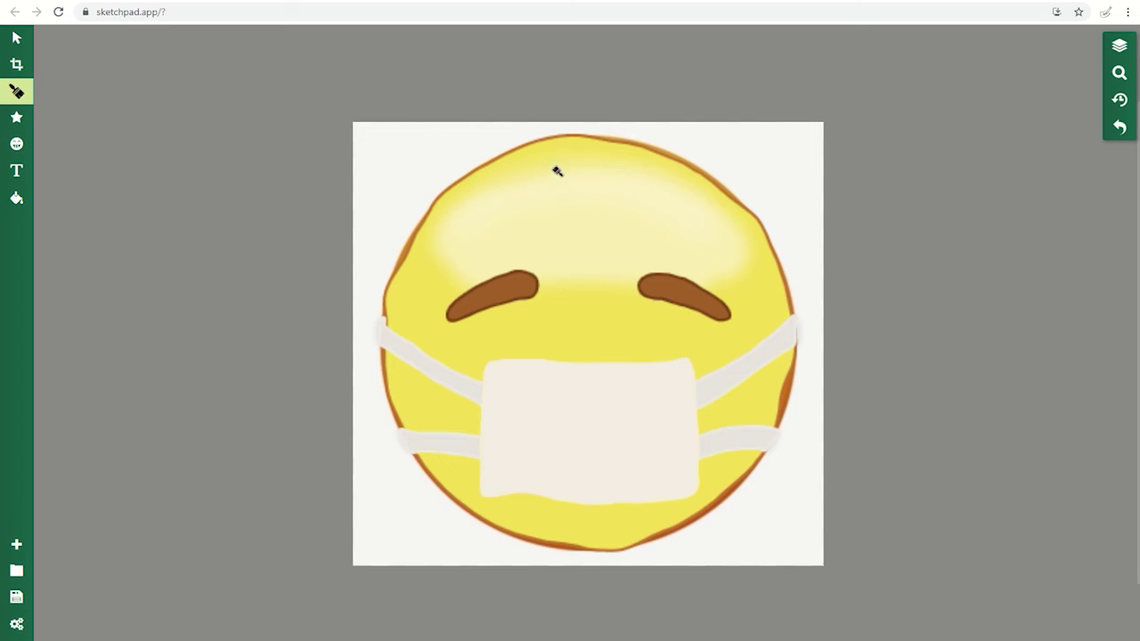
left_click_drag(456, 182, 556, 159)
key("ctrl+z")
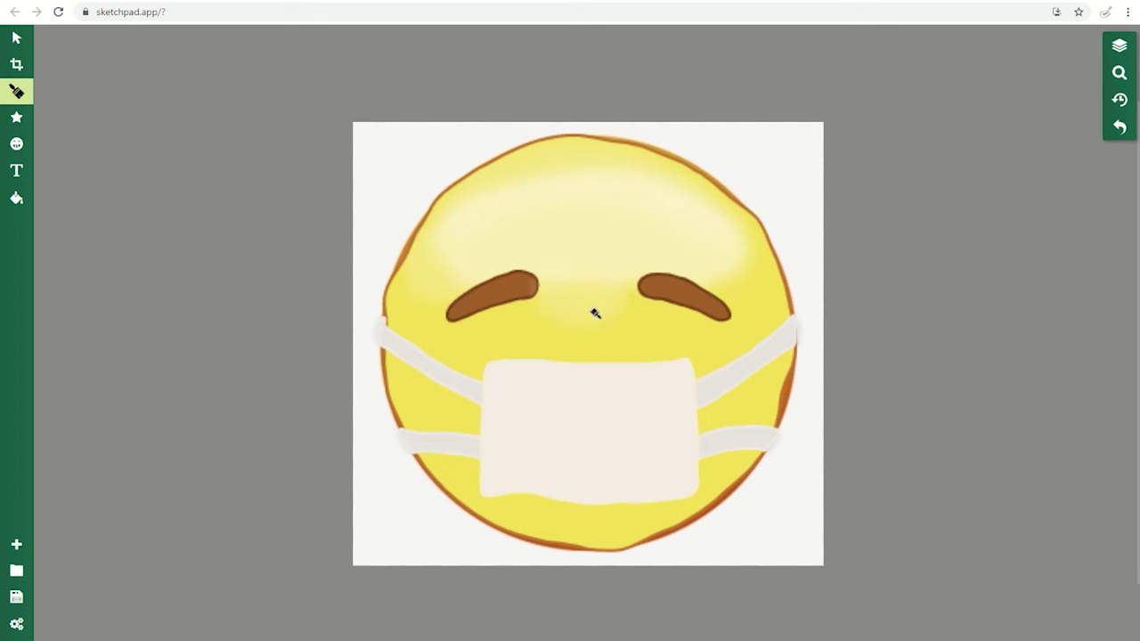
left_click_drag(511, 296, 534, 285)
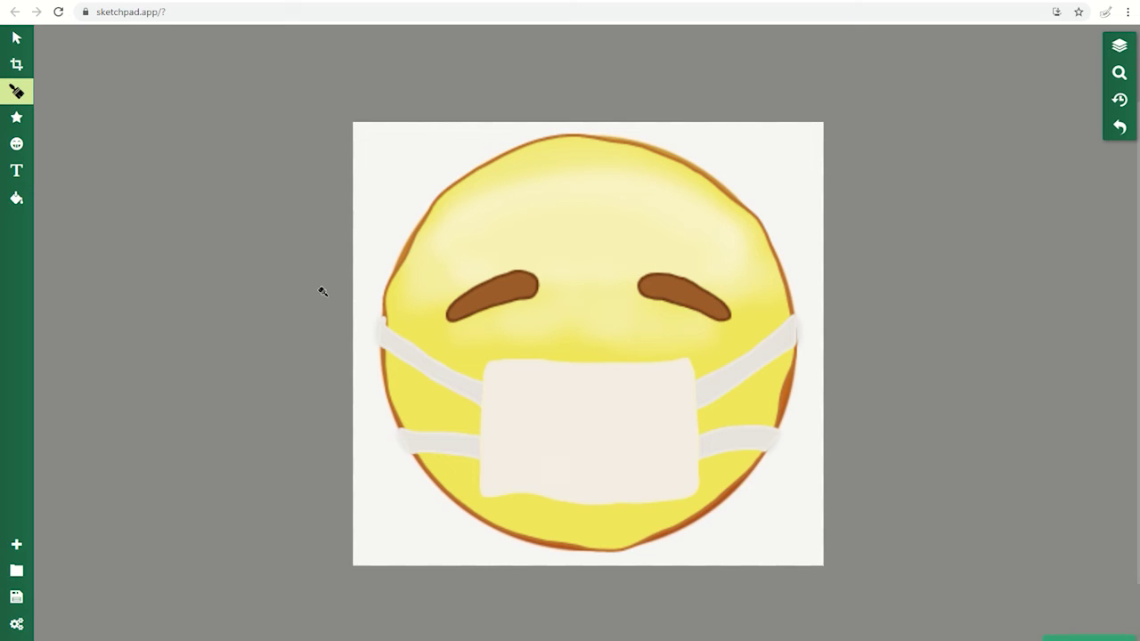
Step: Hide the traced face layer and set the Paintbrush's outline to the orange #e49121 sampled from the original emoji's chin
left_click(1120, 46)
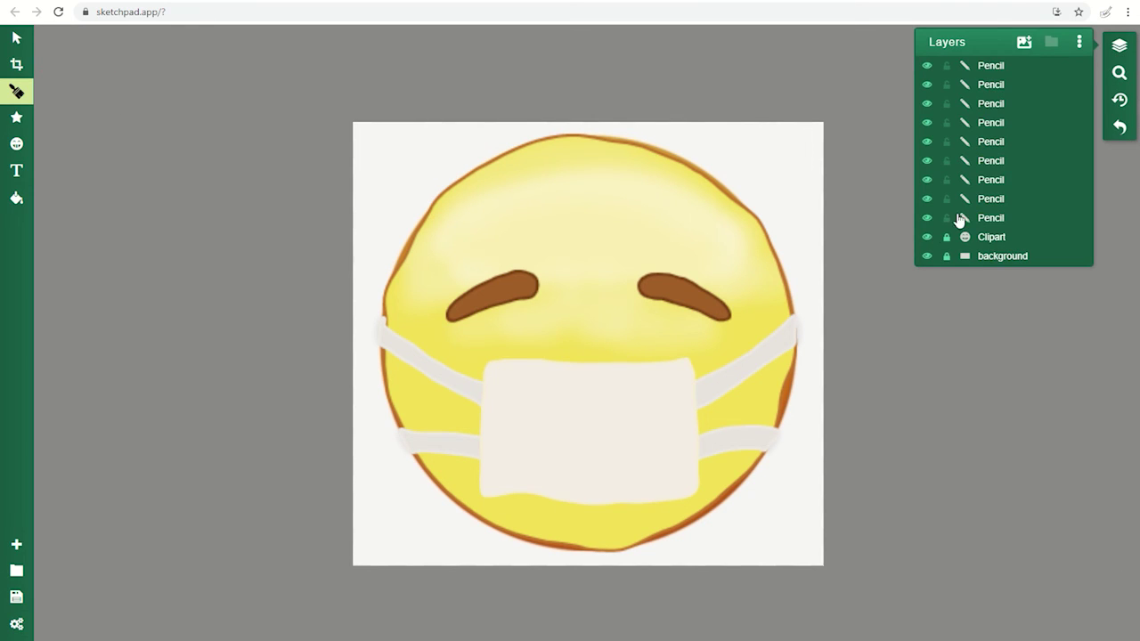
left_click(927, 199)
left_click(928, 202)
left_click(927, 219)
left_click(3, 95)
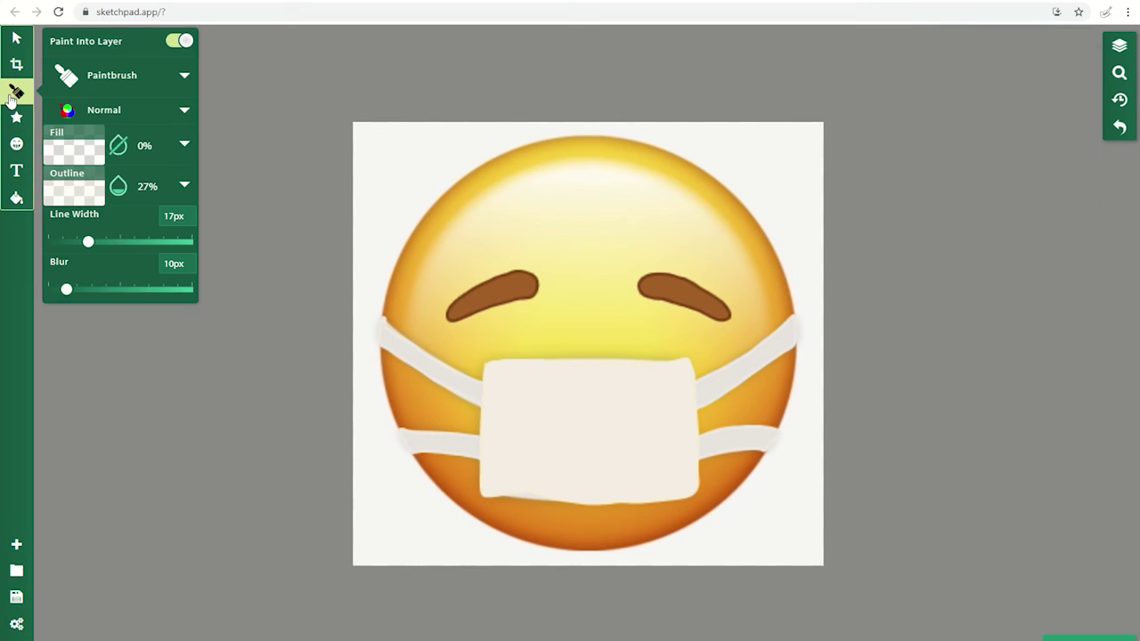
left_click(79, 196)
left_click(343, 204)
left_click(592, 516)
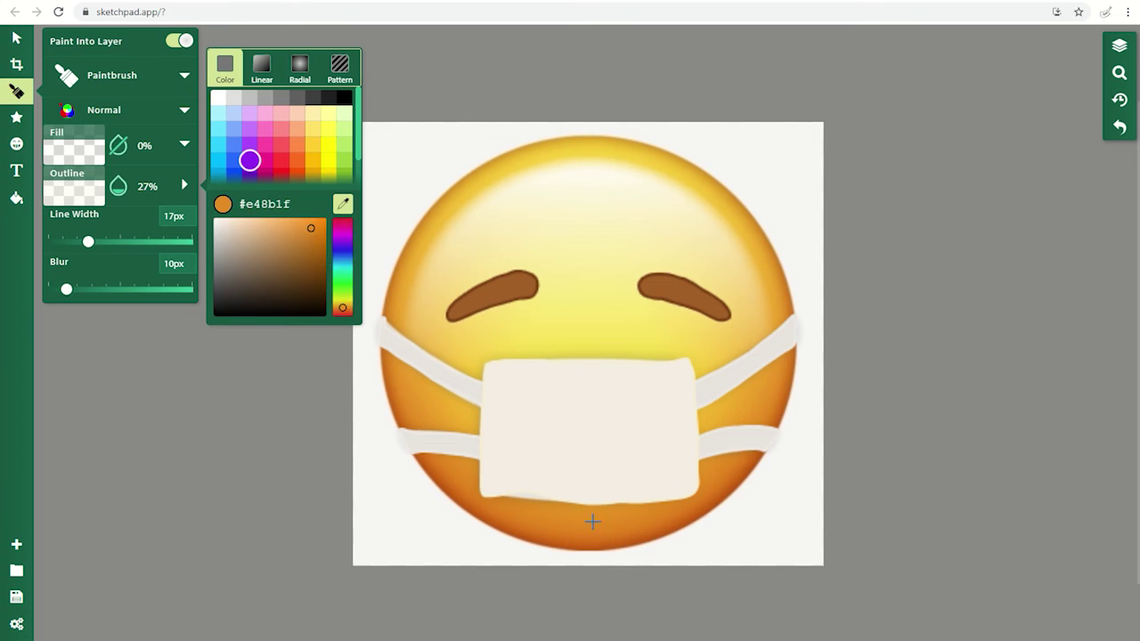
left_click(593, 514)
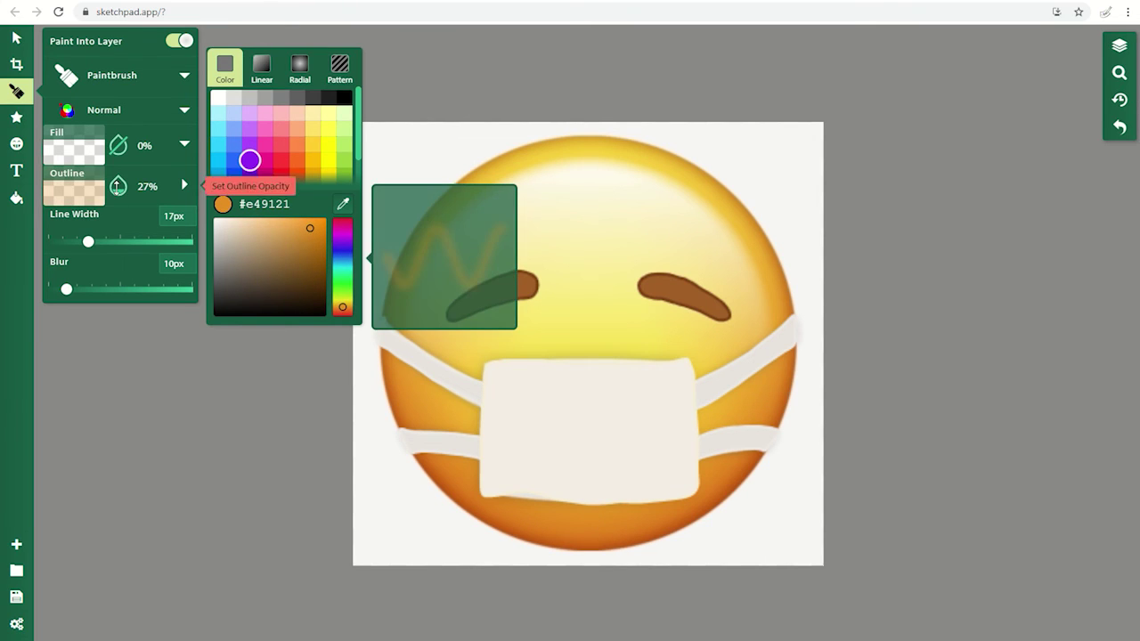
Step: Raise the Paintbrush's outline opacity to 77% and show the traced face layer again
left_click_drag(117, 187, 118, 183)
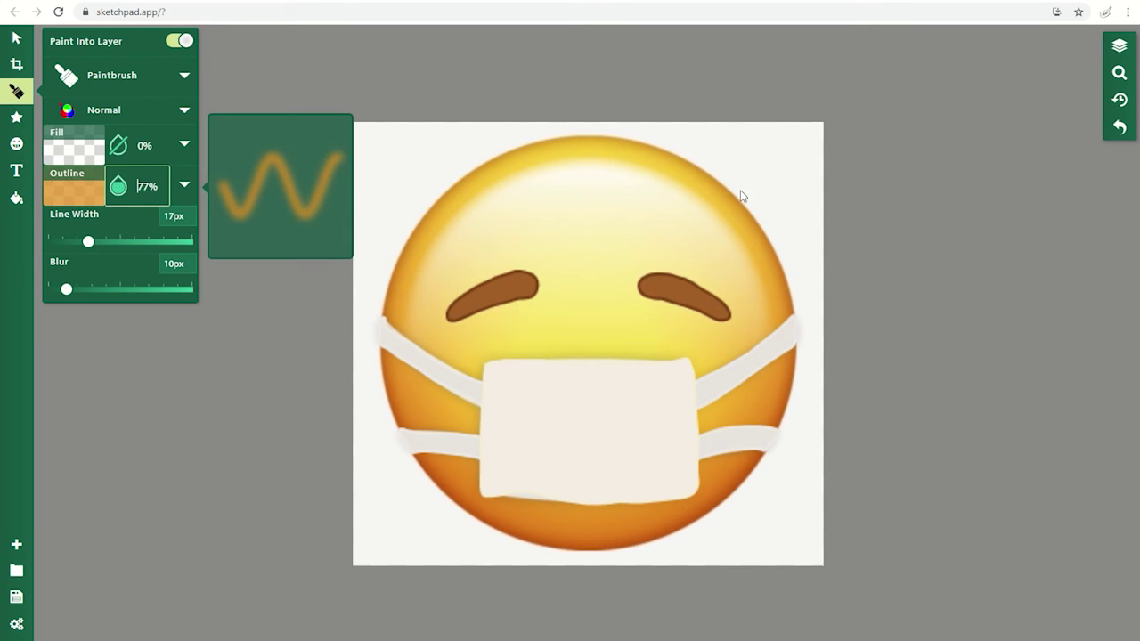
left_click(1122, 50)
left_click(1123, 53)
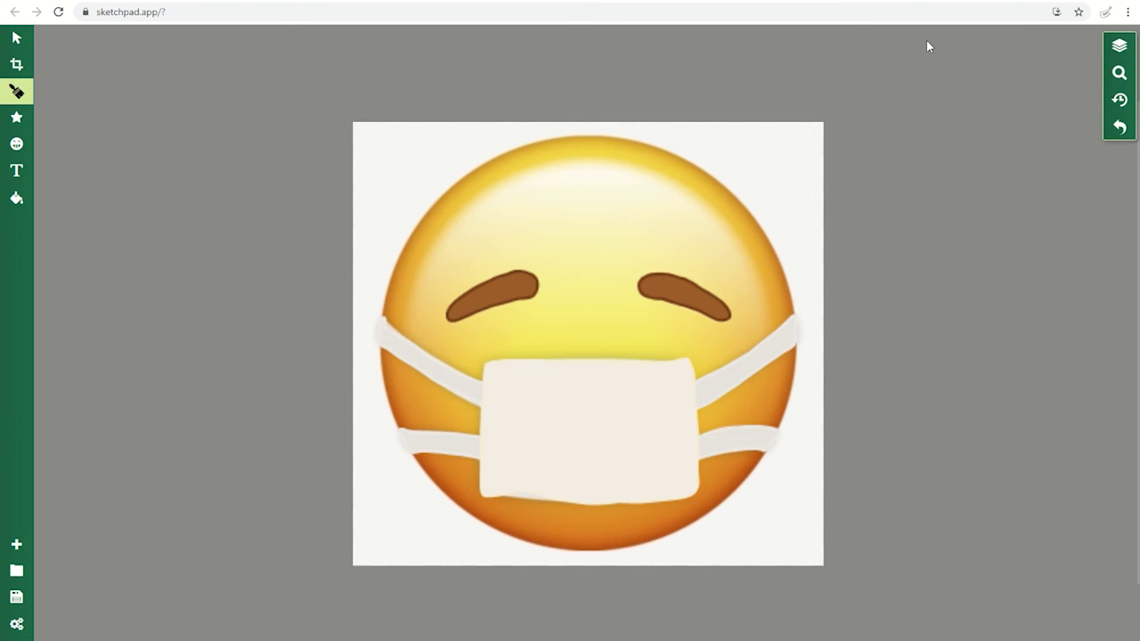
left_click(1122, 47)
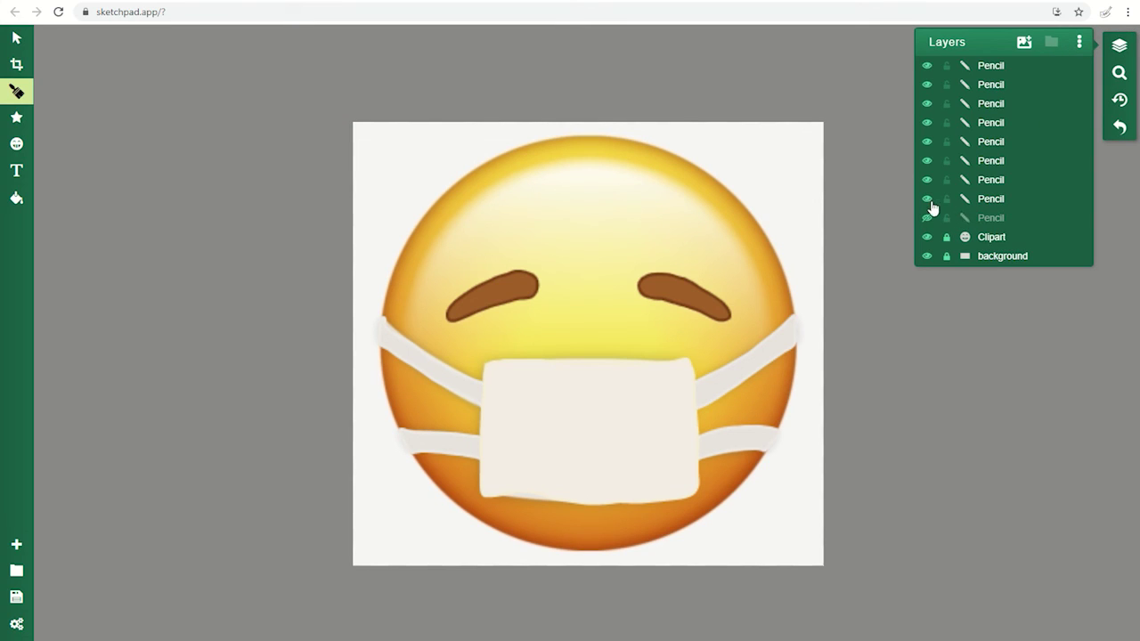
left_click(928, 217)
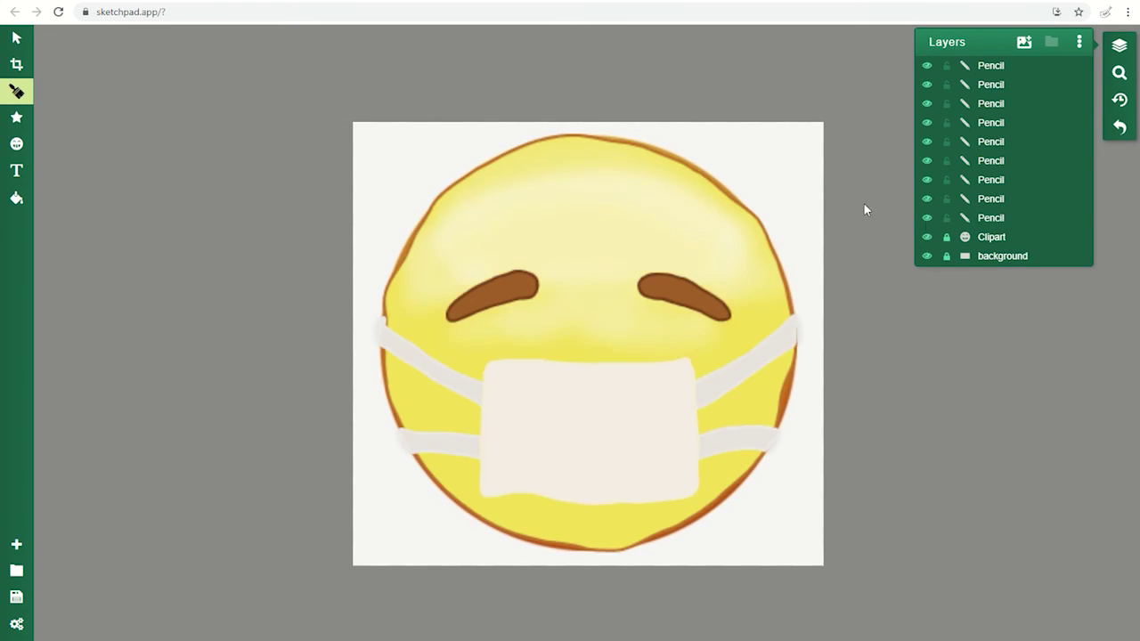
Step: Try shading the lower cheeks and chin with the orange at 77% opacity, and undo the strokes
mouse_move(517, 515)
left_mouse_down()
mouse_move(656, 508)
mouse_move(695, 437)
mouse_move(758, 396)
left_mouse_up()
left_click(539, 269)
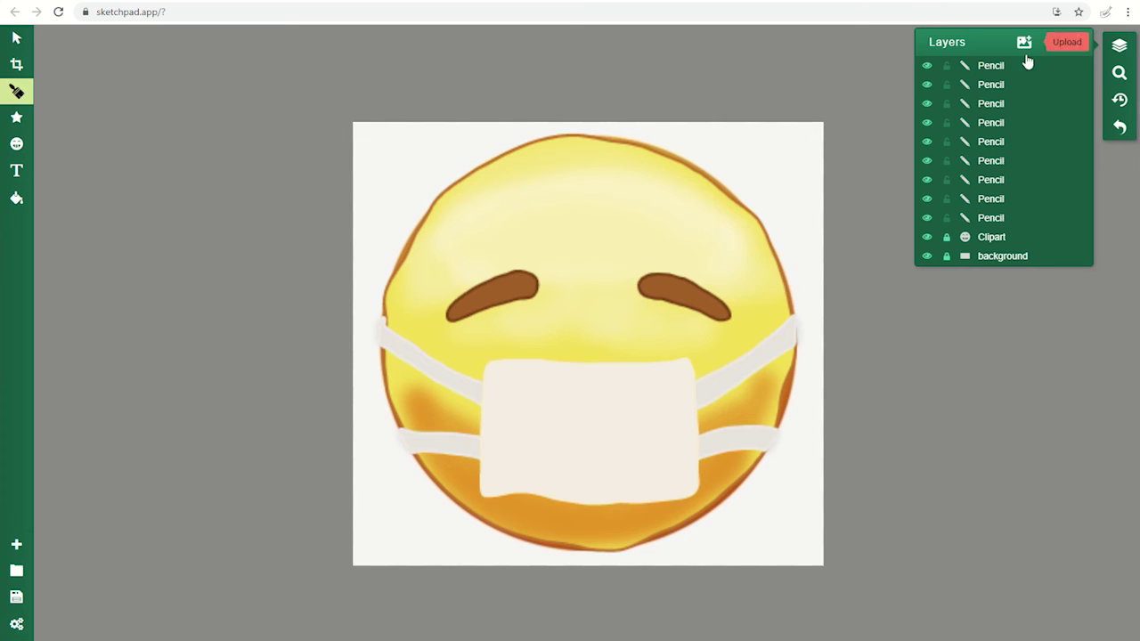
key("ctrl+z")
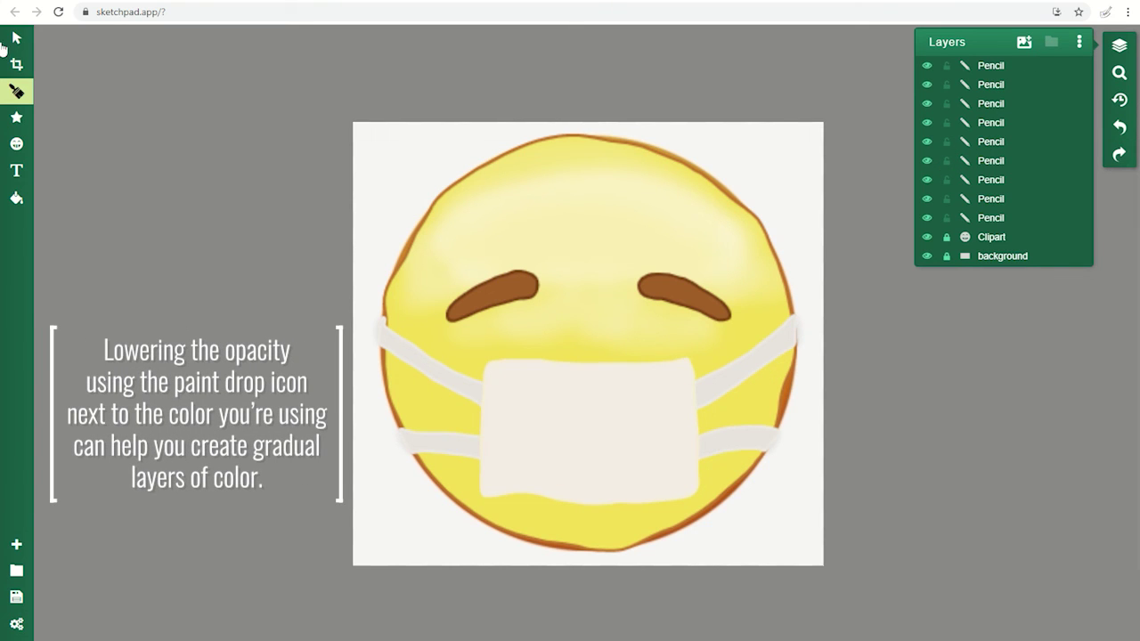
Step: Paint a first orange layer over the lower cheeks and chin with 43% outline opacity and a wider line
left_click(16, 95)
left_click_drag(129, 185, 118, 186)
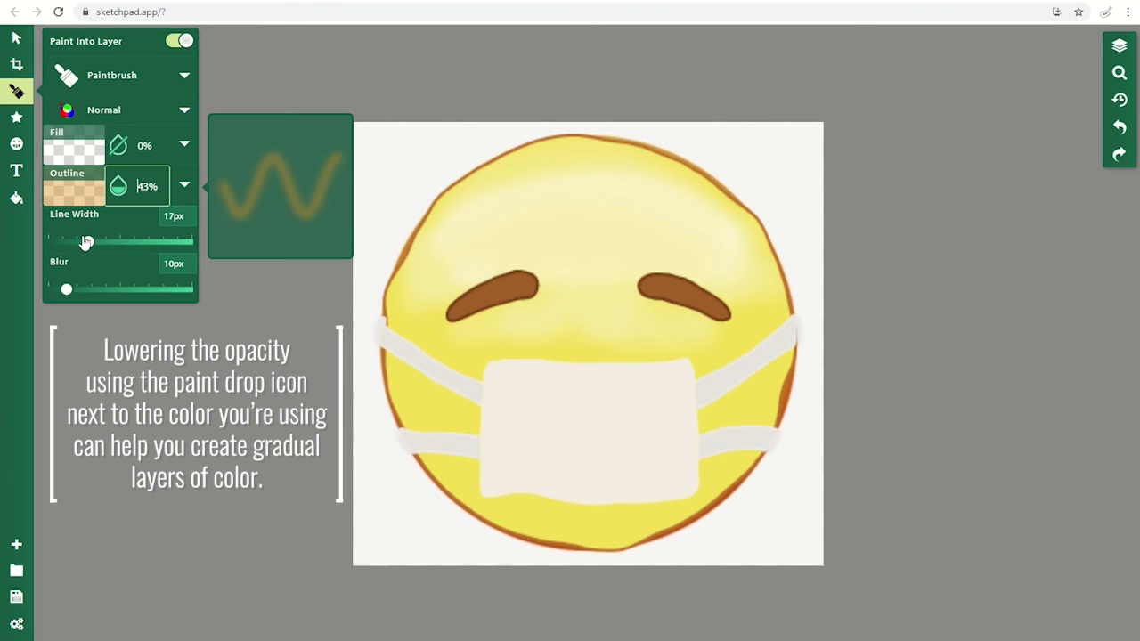
left_click_drag(88, 242, 101, 241)
mouse_move(589, 491)
left_mouse_down()
mouse_move(446, 439)
mouse_move(505, 481)
mouse_move(595, 506)
mouse_move(676, 490)
mouse_move(757, 411)
mouse_move(621, 497)
mouse_move(554, 495)
mouse_move(471, 452)
left_mouse_up()
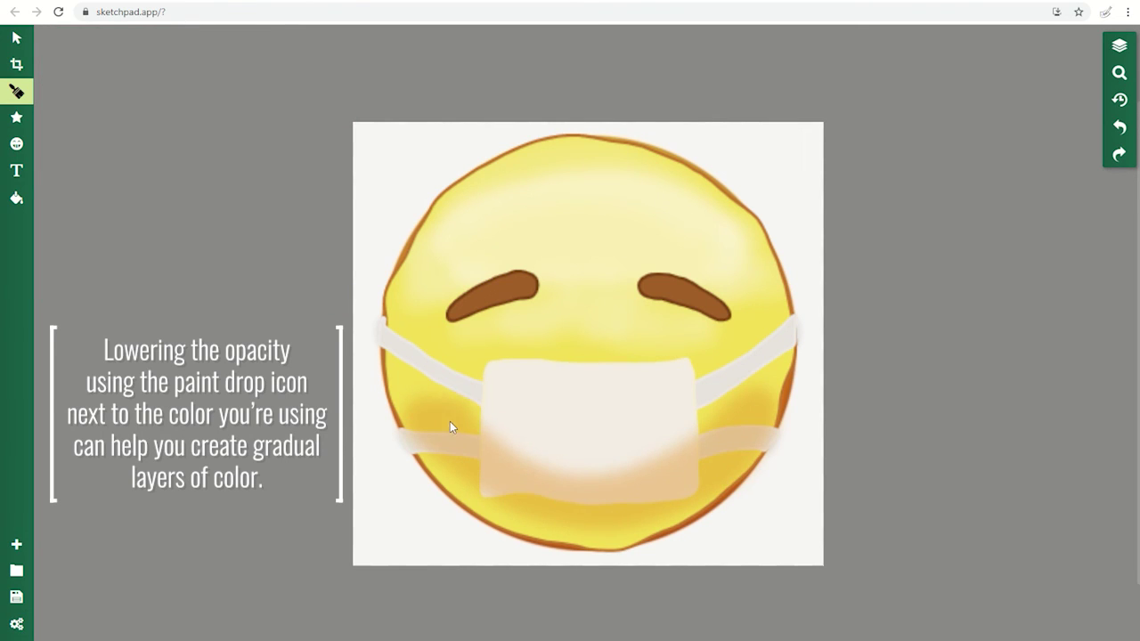
mouse_move(414, 385)
left_mouse_down()
mouse_move(558, 467)
mouse_move(669, 453)
mouse_move(749, 415)
left_mouse_up()
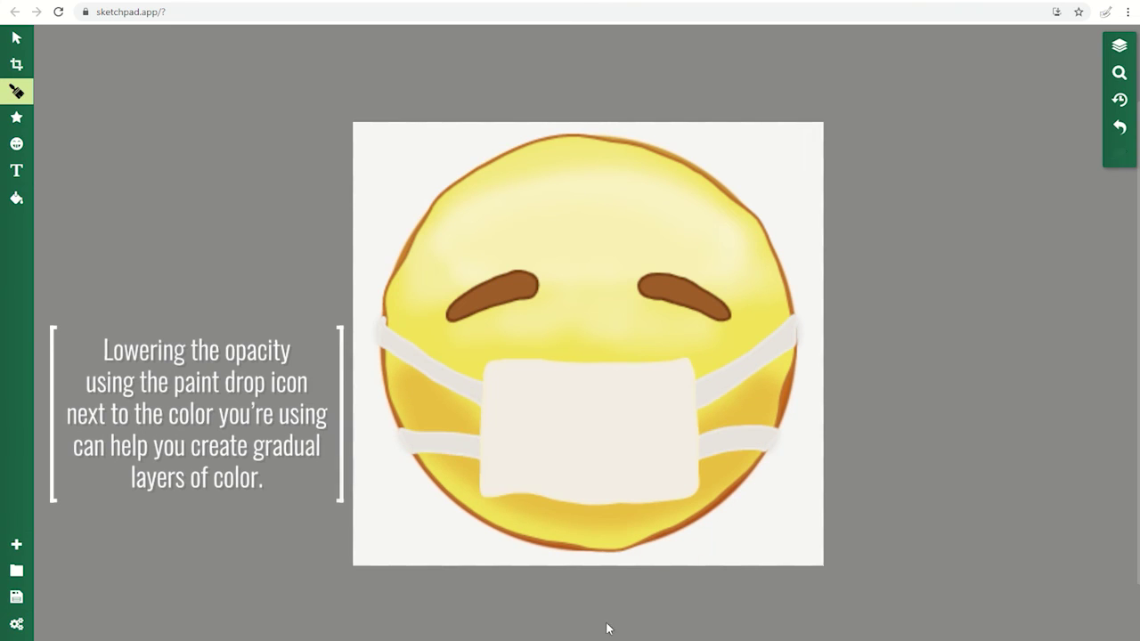
Step: Build up deeper orange on the lower cheeks and chin with repeated overlapping strokes, undoing unwanted ones
mouse_move(477, 452)
left_mouse_down()
mouse_move(577, 524)
mouse_move(650, 515)
mouse_move(713, 455)
left_mouse_up()
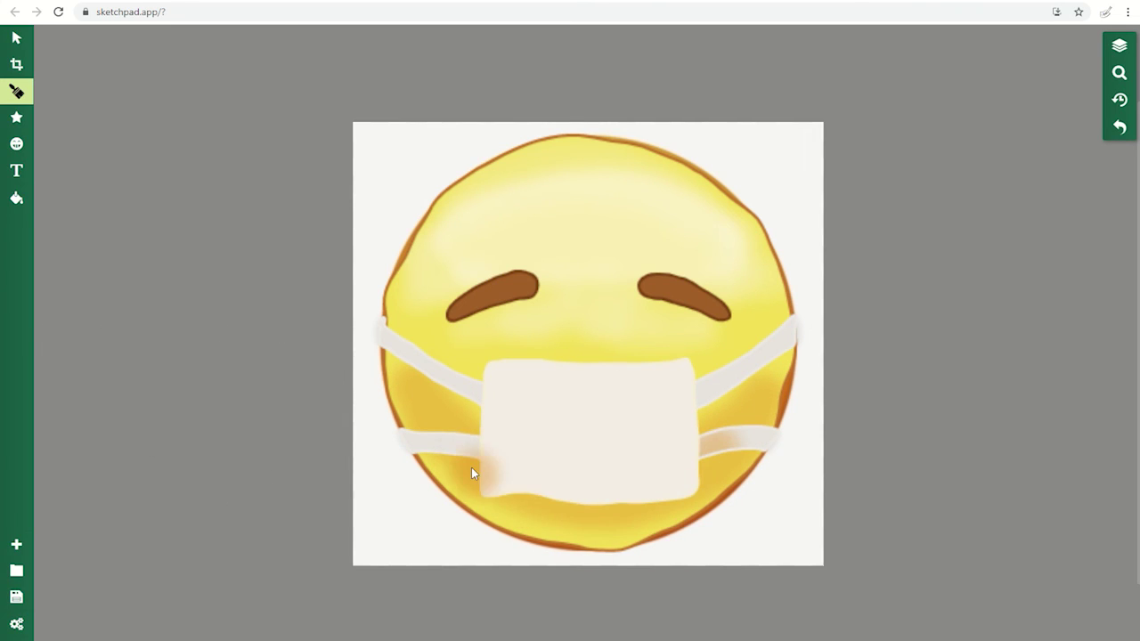
mouse_move(471, 468)
left_mouse_down()
mouse_move(590, 519)
mouse_move(654, 519)
mouse_move(732, 477)
mouse_move(711, 546)
mouse_move(721, 477)
mouse_move(682, 495)
mouse_move(501, 493)
left_mouse_up()
key("ctrl+z")
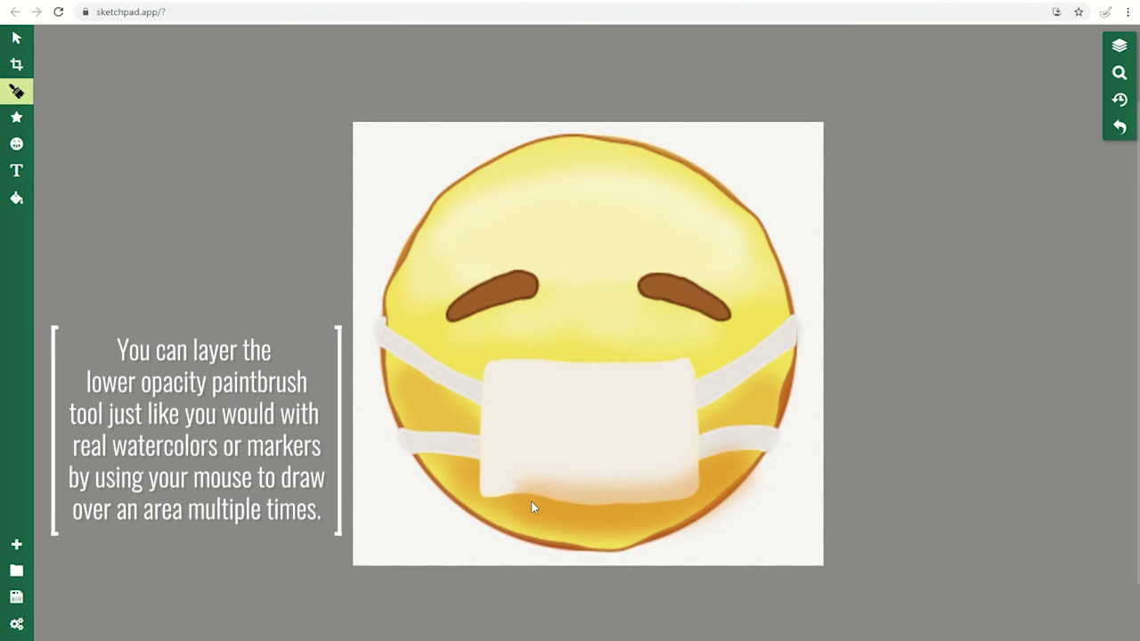
key("ctrl+z")
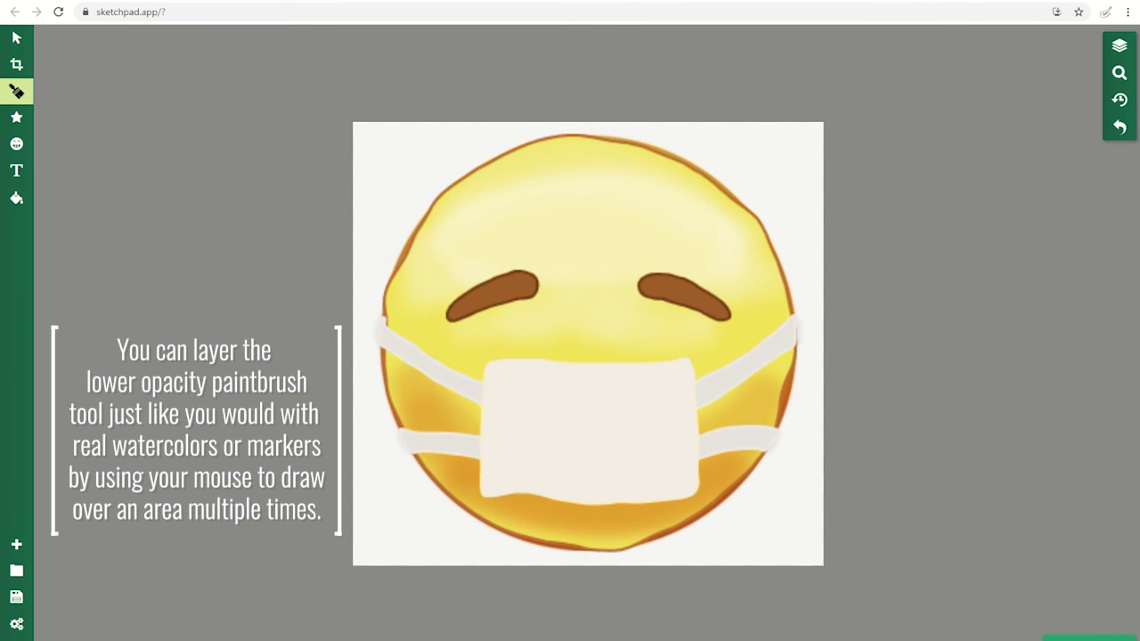
Step: Shade the mask and straps with grey and the eyebrows with dark brown, painting into each part's own layer
left_click(1120, 44)
left_click(993, 125)
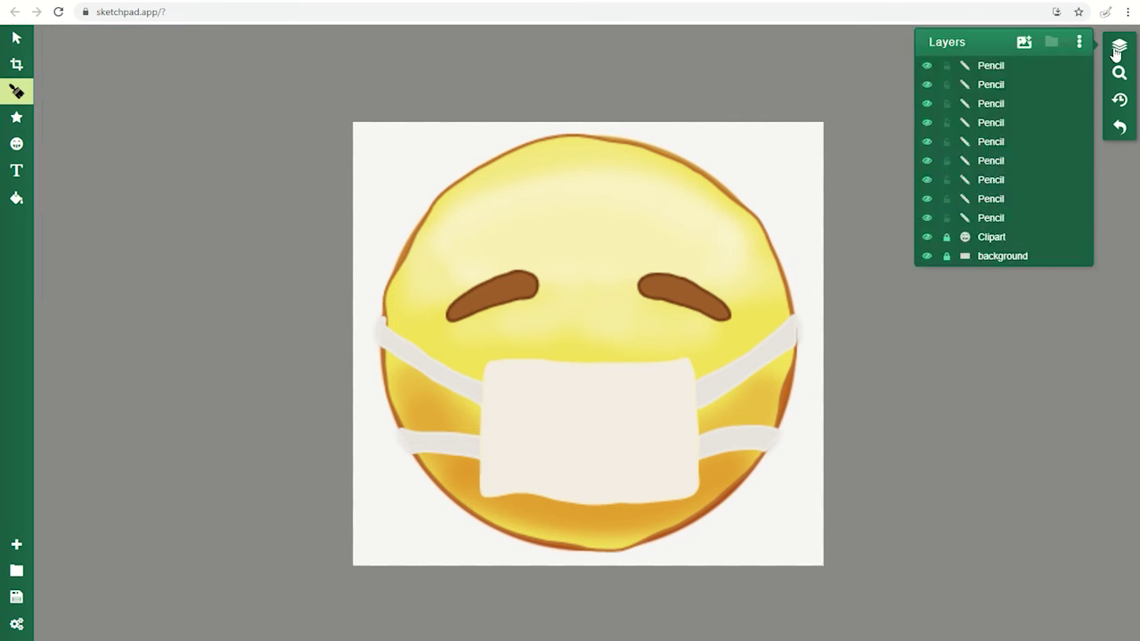
left_click(997, 157)
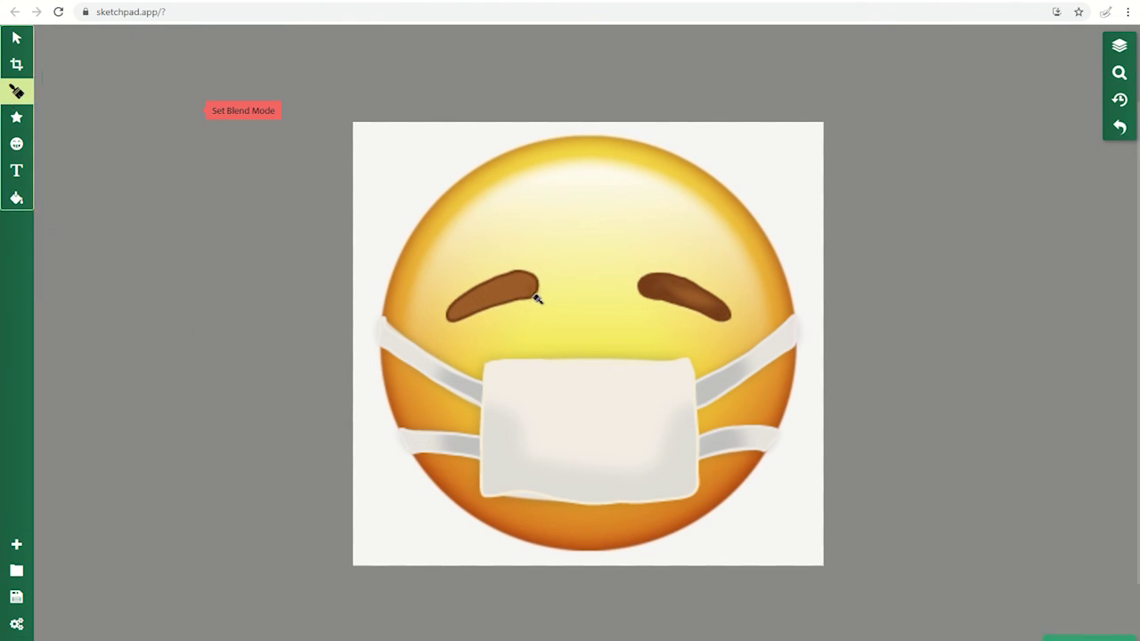
mouse_move(537, 299)
left_mouse_down()
mouse_move(516, 280)
mouse_move(504, 307)
left_mouse_up()
Step: Hide and show the traced face layer to compare the painted shading with the original emoji
left_click(1119, 45)
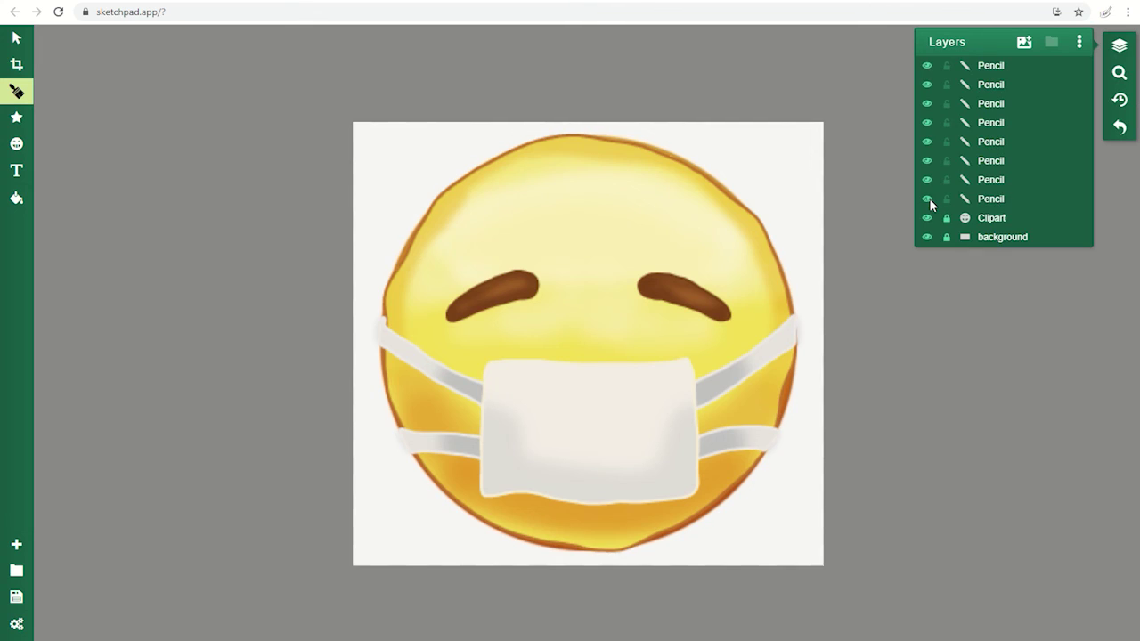
left_click(928, 197)
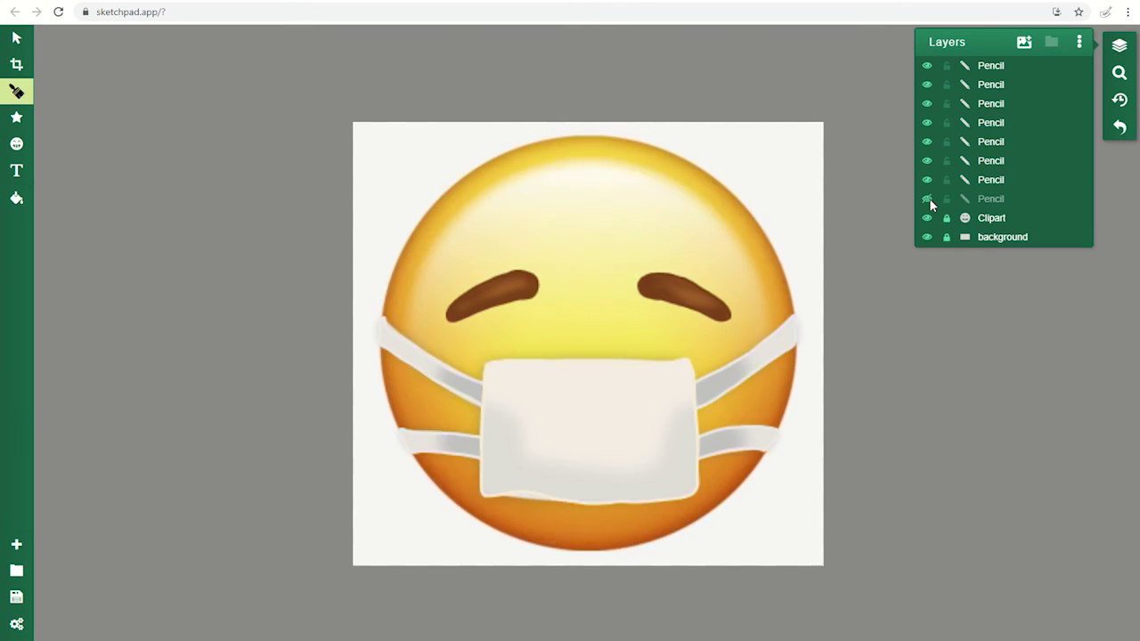
left_click(929, 198)
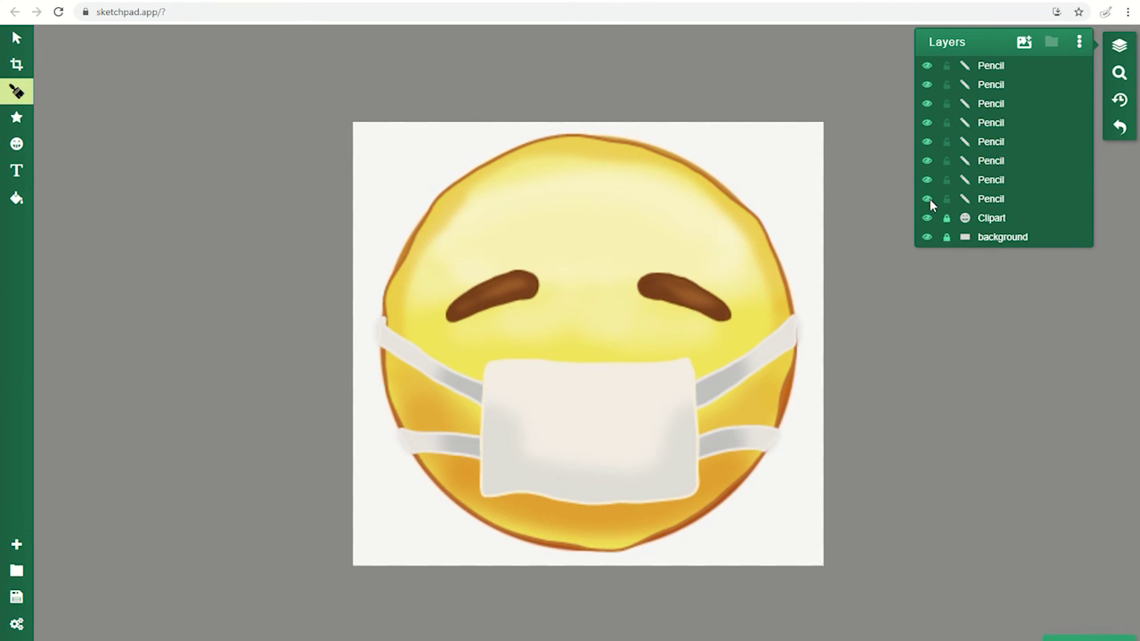